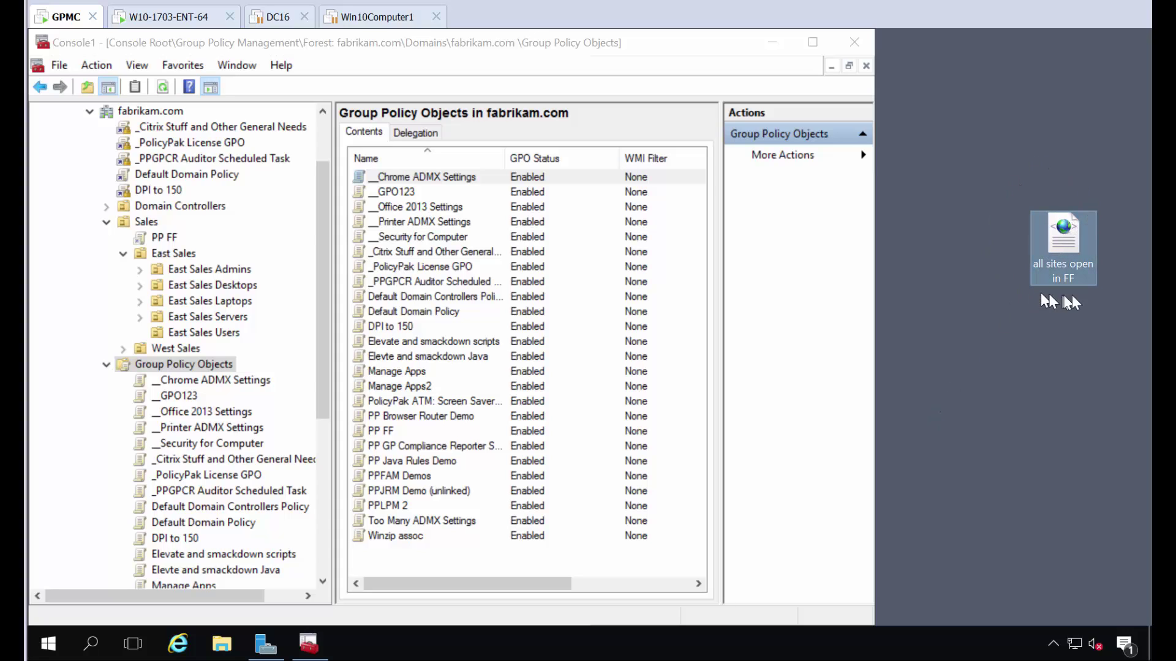
Step: Create a GPO linked to the Sales OU named "All Web traffic to FF (except for aaa.com and bbb.com)"
right_click(156, 223)
left_click(184, 237)
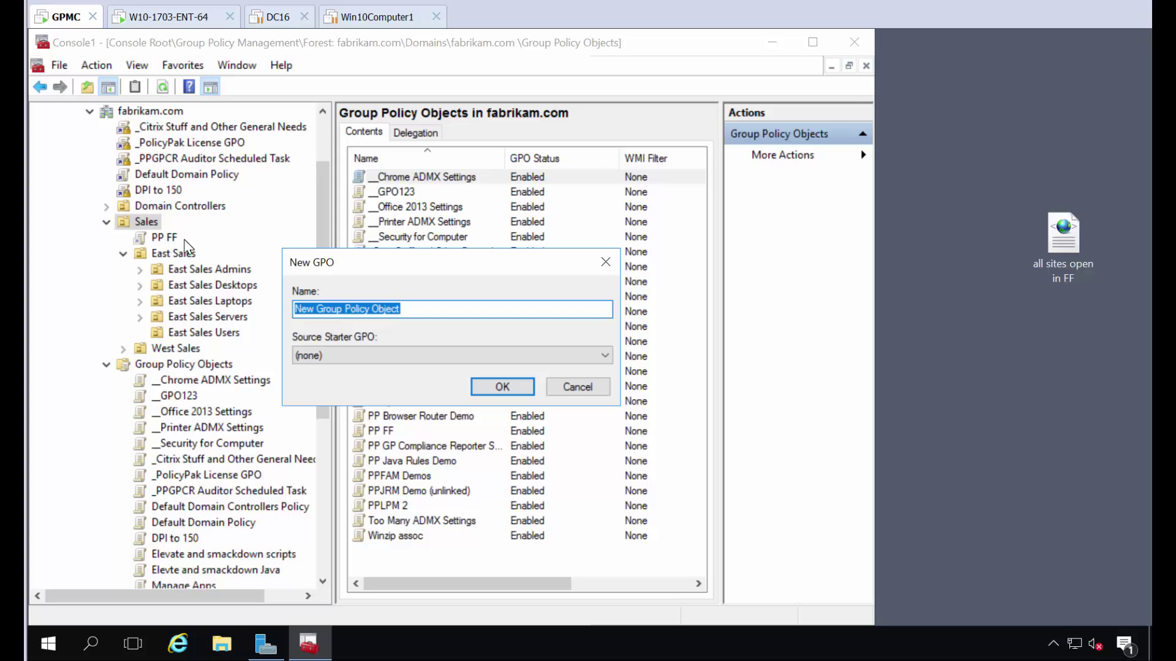
type("All ")
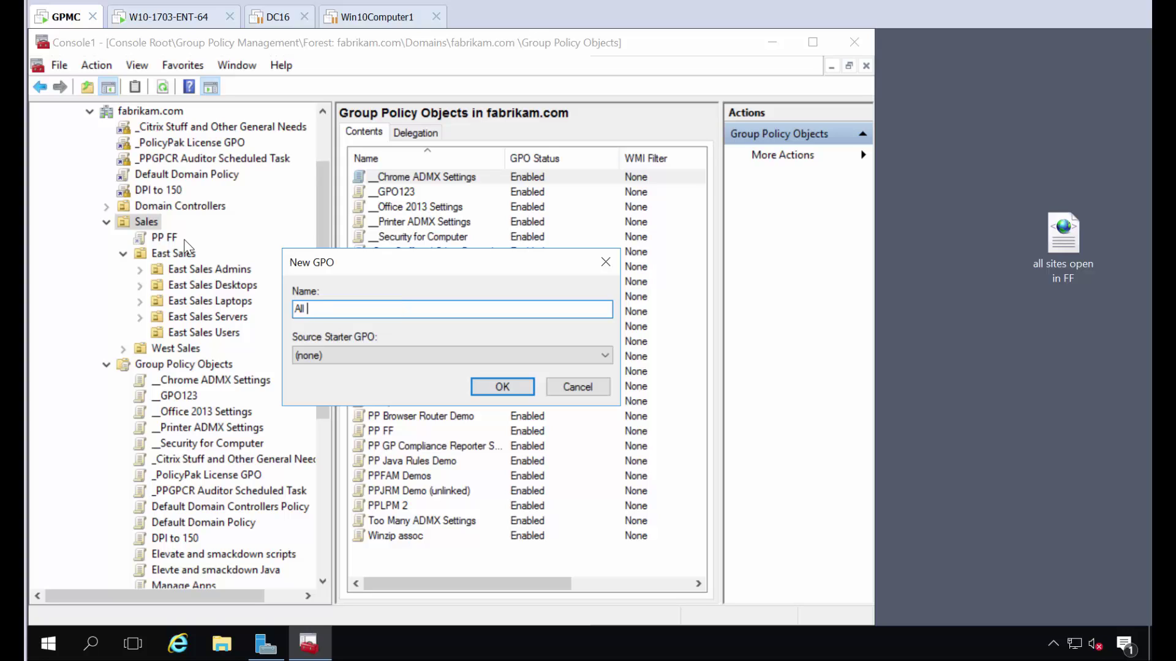
type("Web traffic to FF (excep")
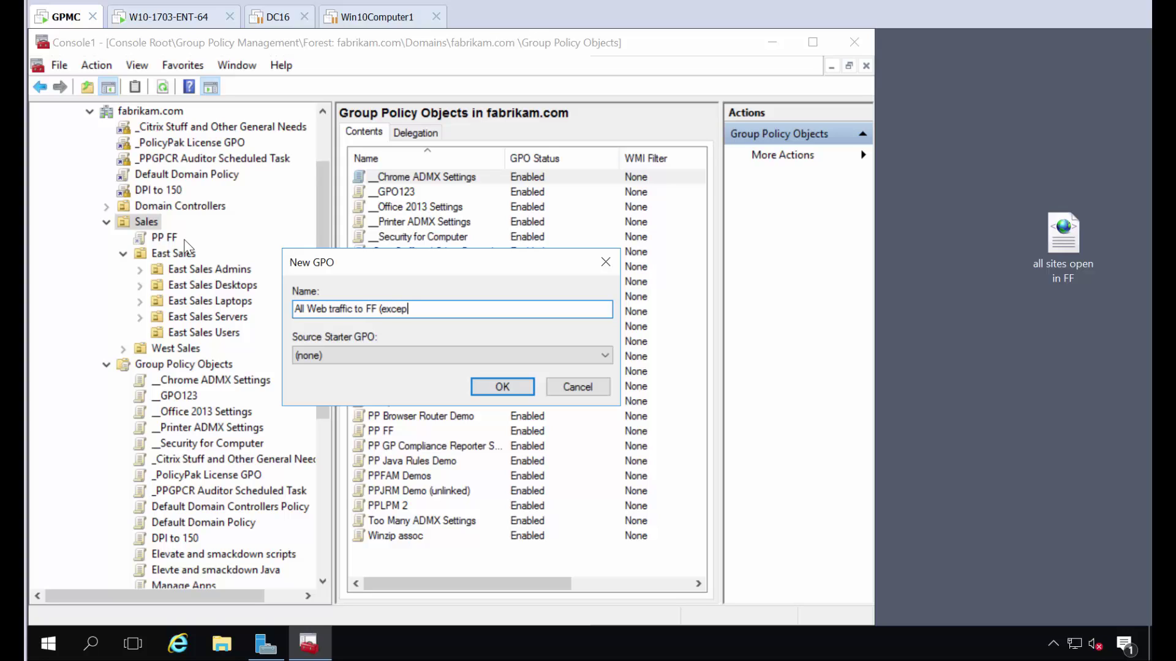
type("t for aaa.com and bbb.com)")
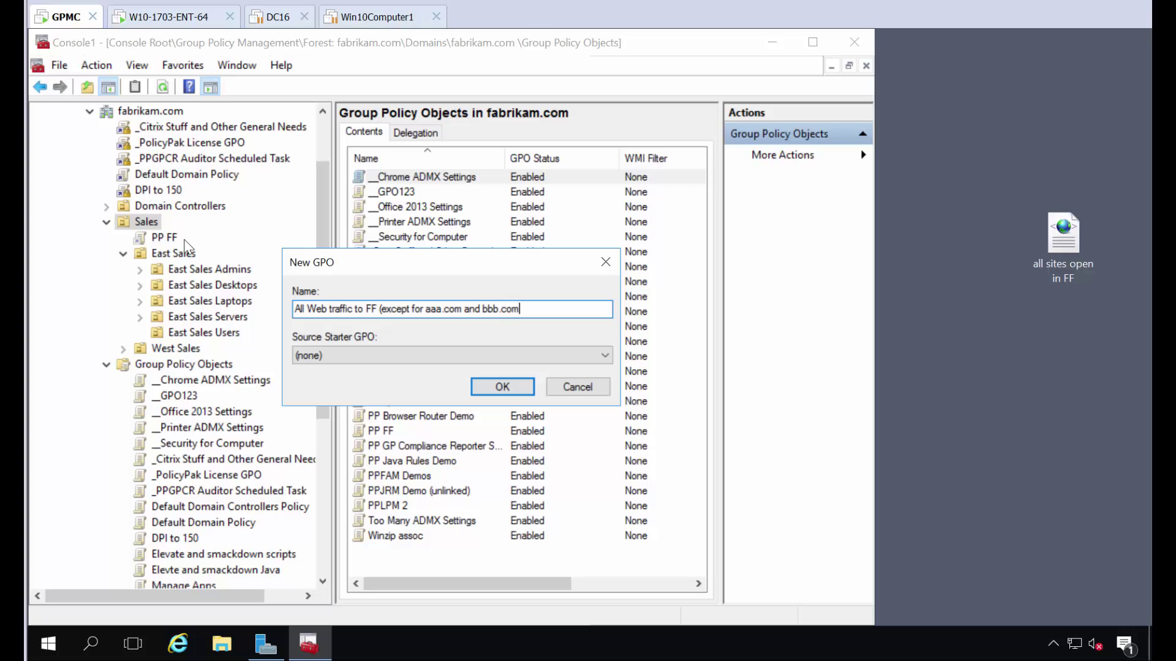
key("Return")
Step: Edit the new GPO and import the desktop file "all sites open in FF" into the computer-side PolicyPak Browser Router
right_click(185, 242)
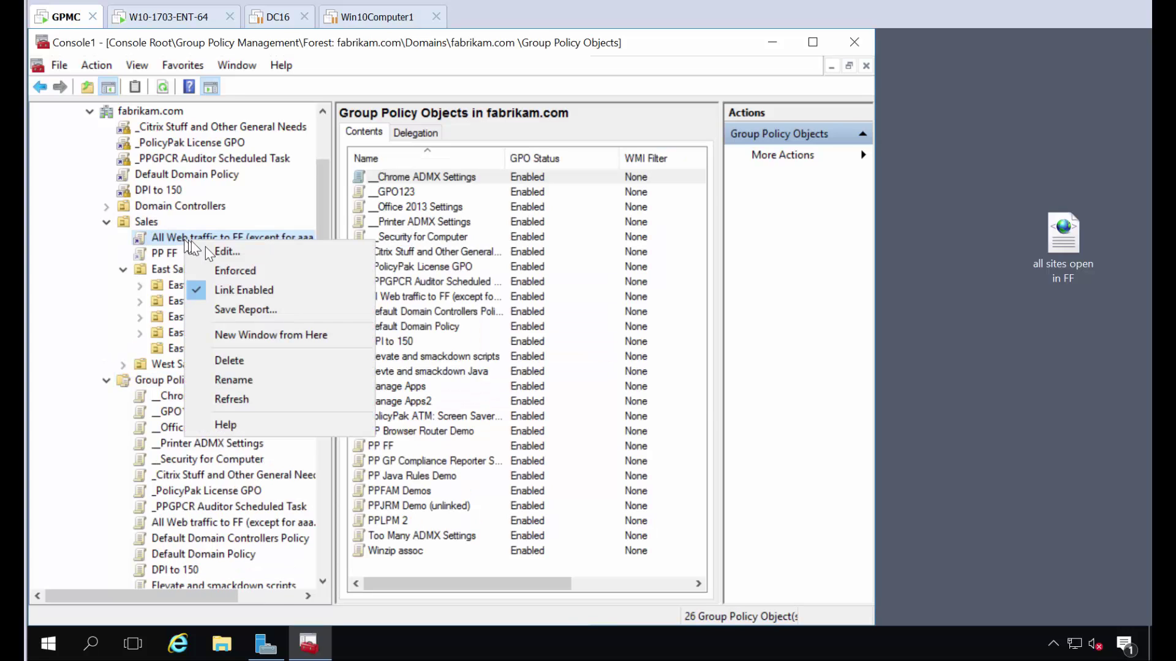
left_click(216, 252)
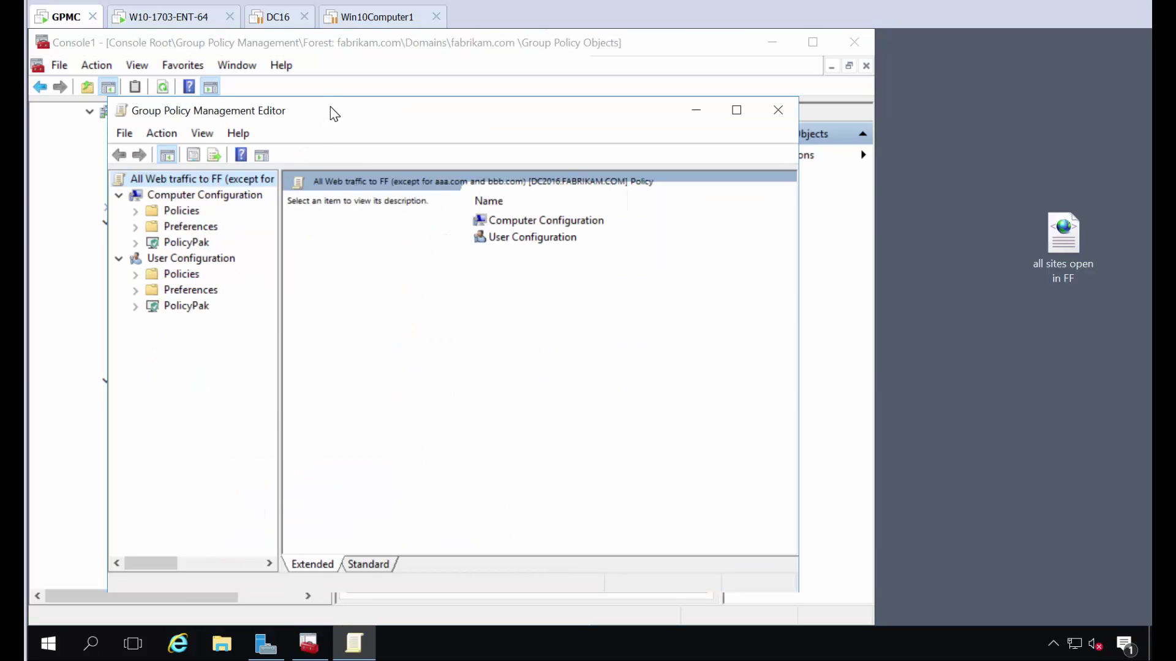
left_click(137, 241)
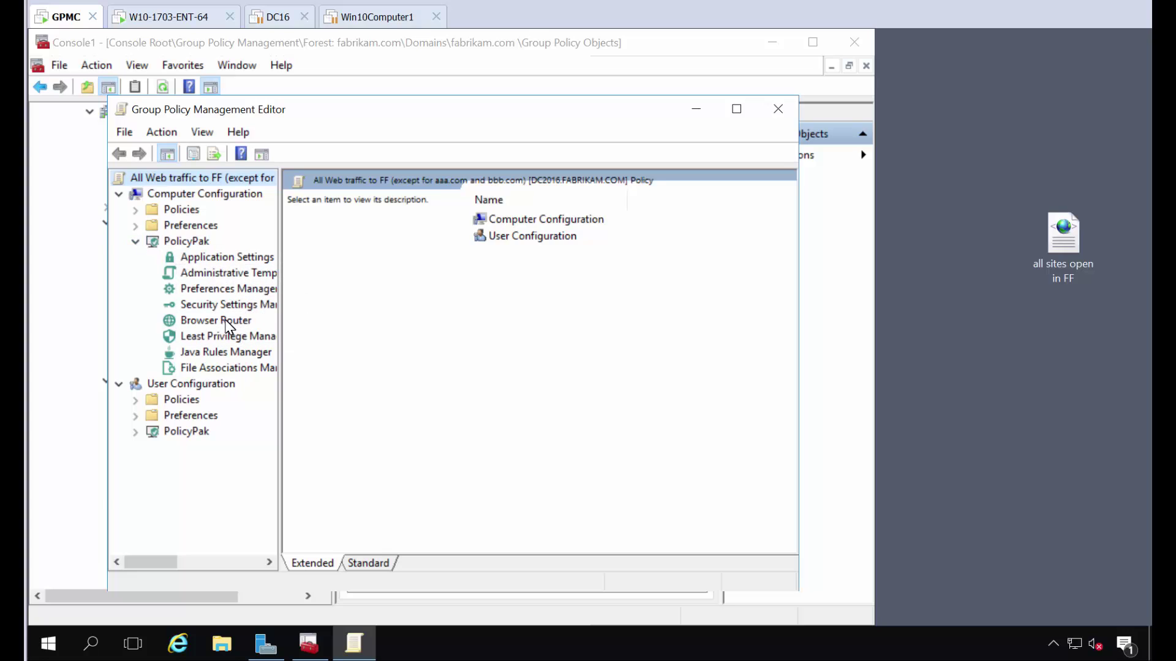
left_click(231, 321)
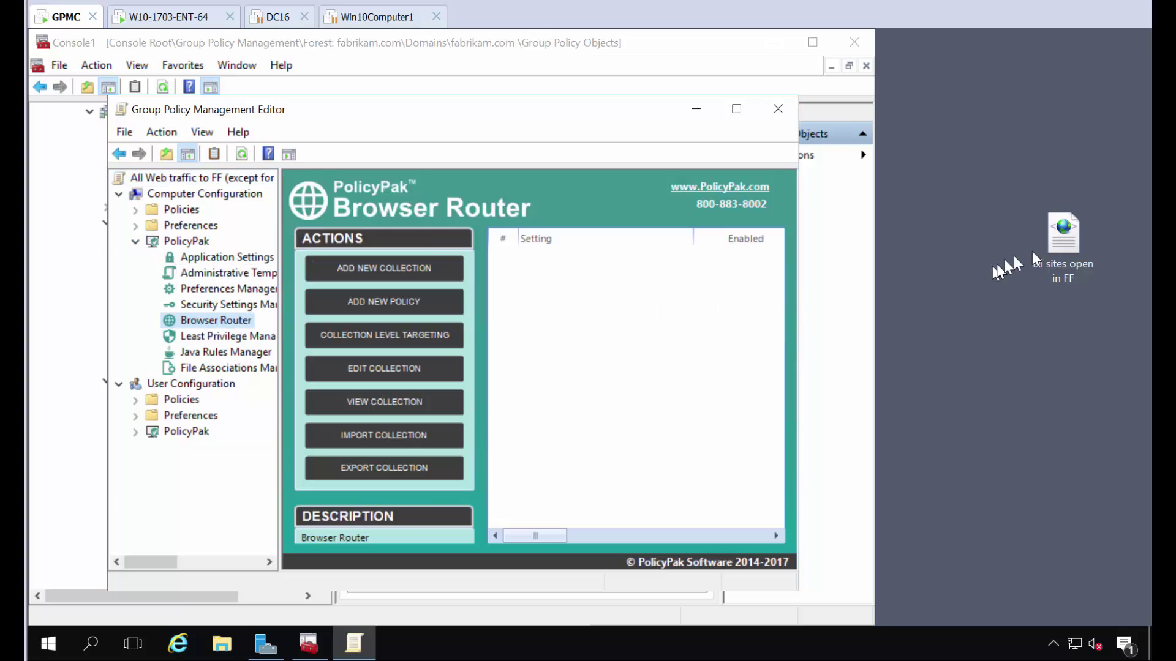
left_click_drag(1063, 236, 611, 306)
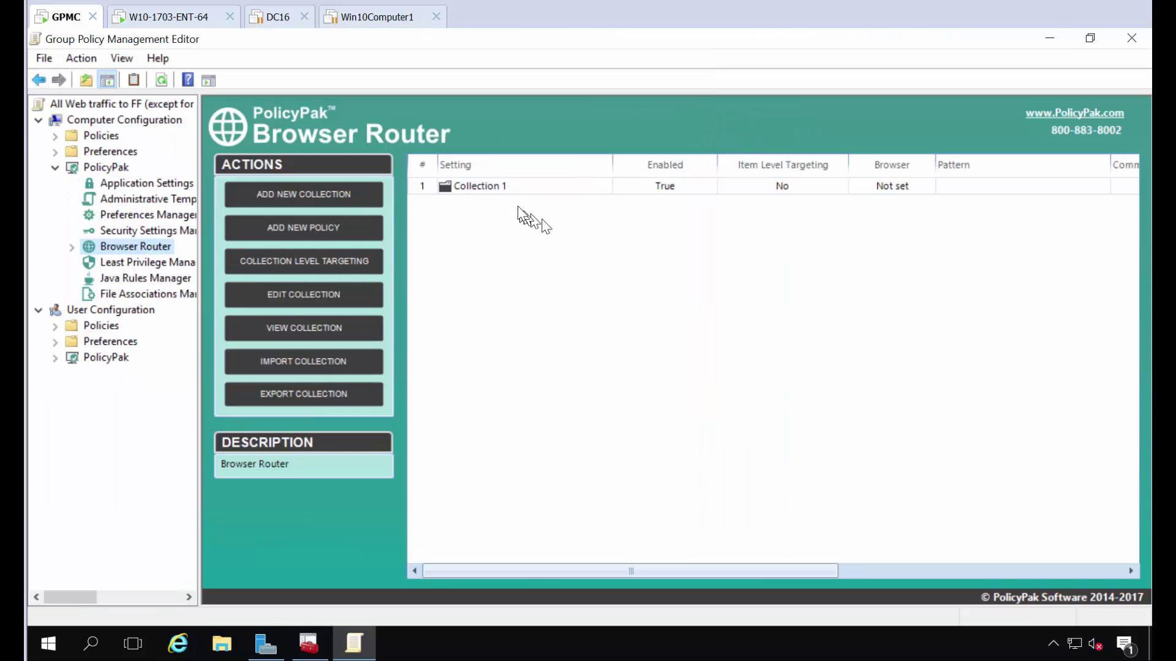
left_click(737, 109)
double_click(507, 191)
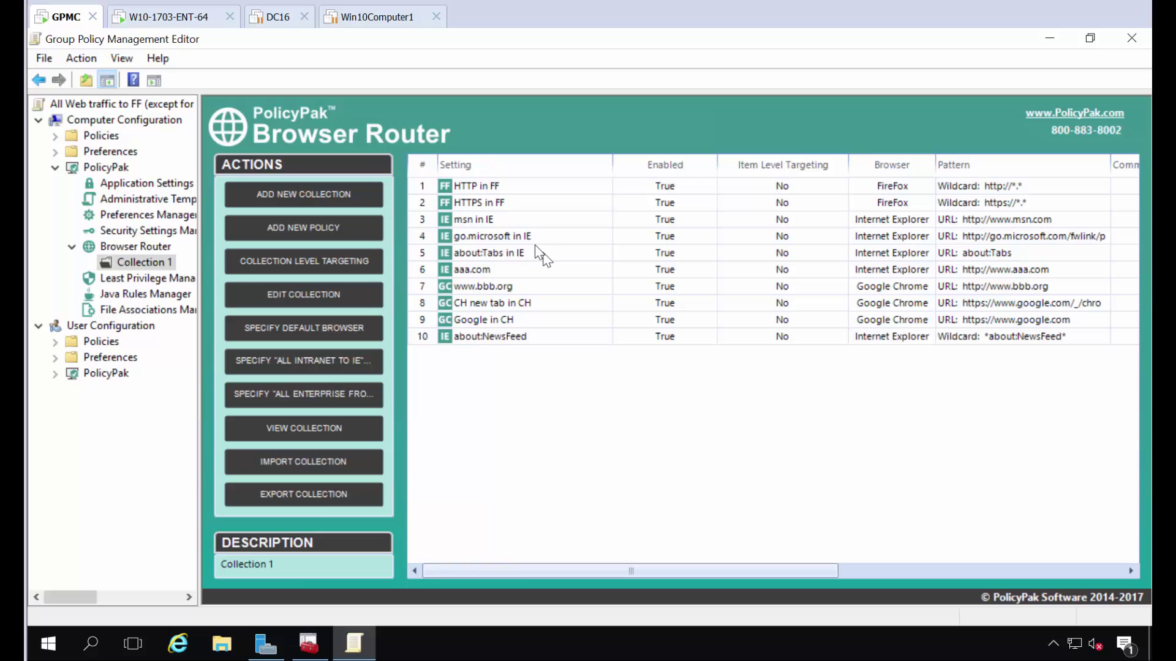
left_click(480, 187)
left_click(494, 204)
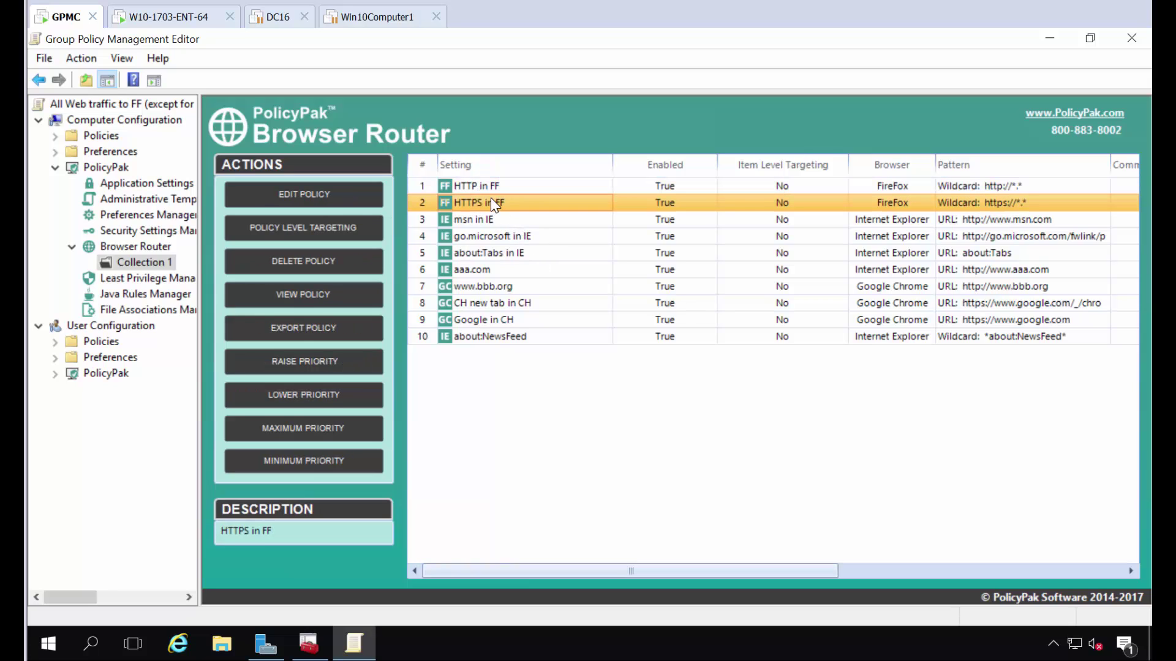
left_click(484, 273)
left_click(492, 287)
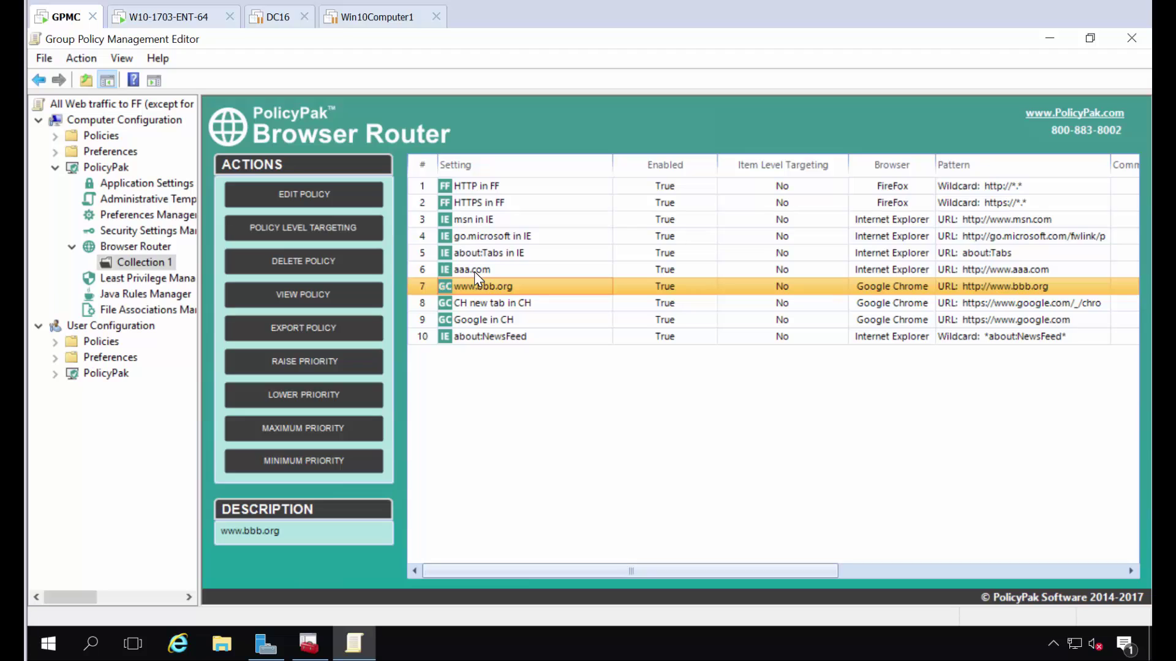
Step: Copy the site URL from the "go.microsoft in IE" policy and leave the policy unmodified
left_click(513, 240)
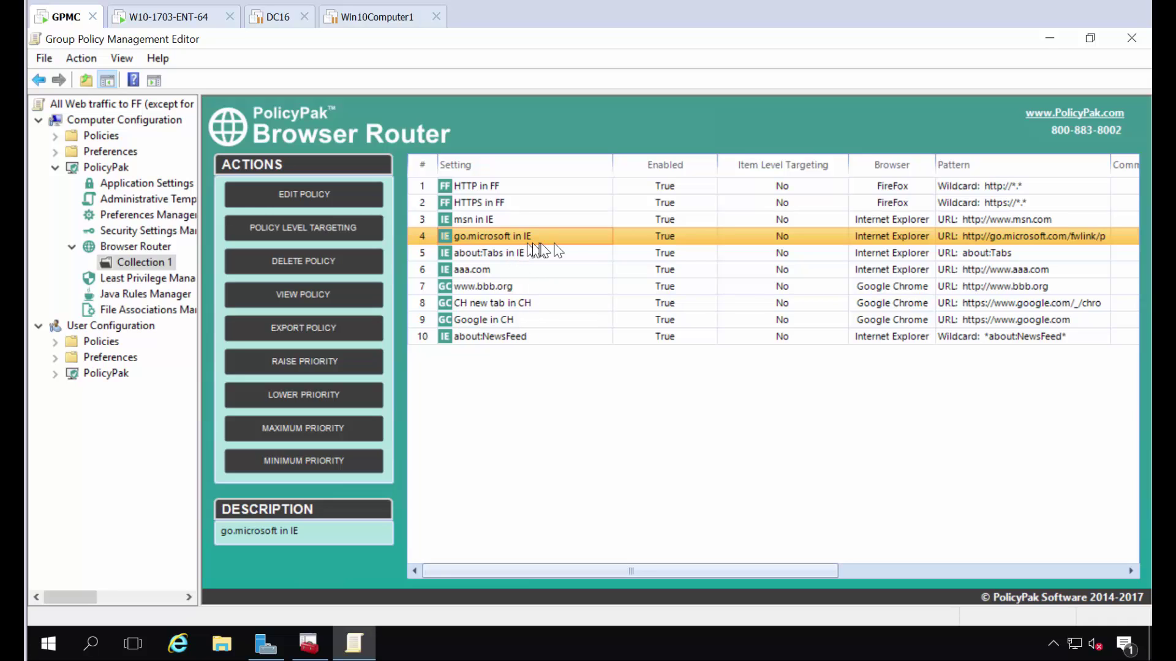
double_click(920, 236)
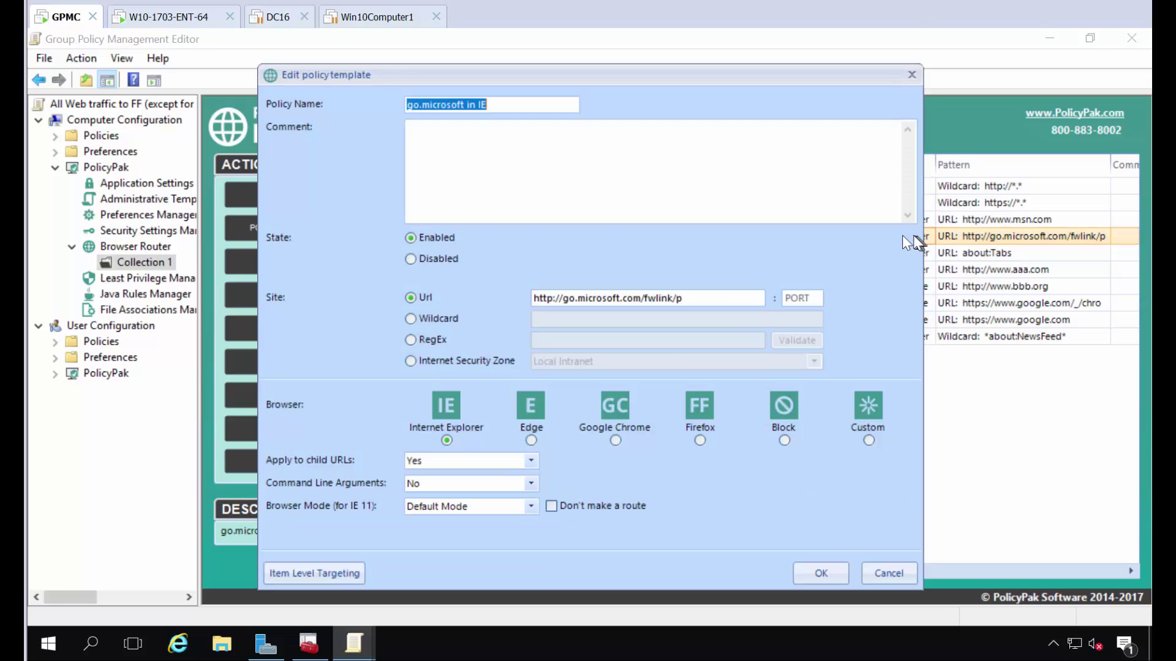
left_click_drag(701, 296, 506, 287)
key("ctrl+c")
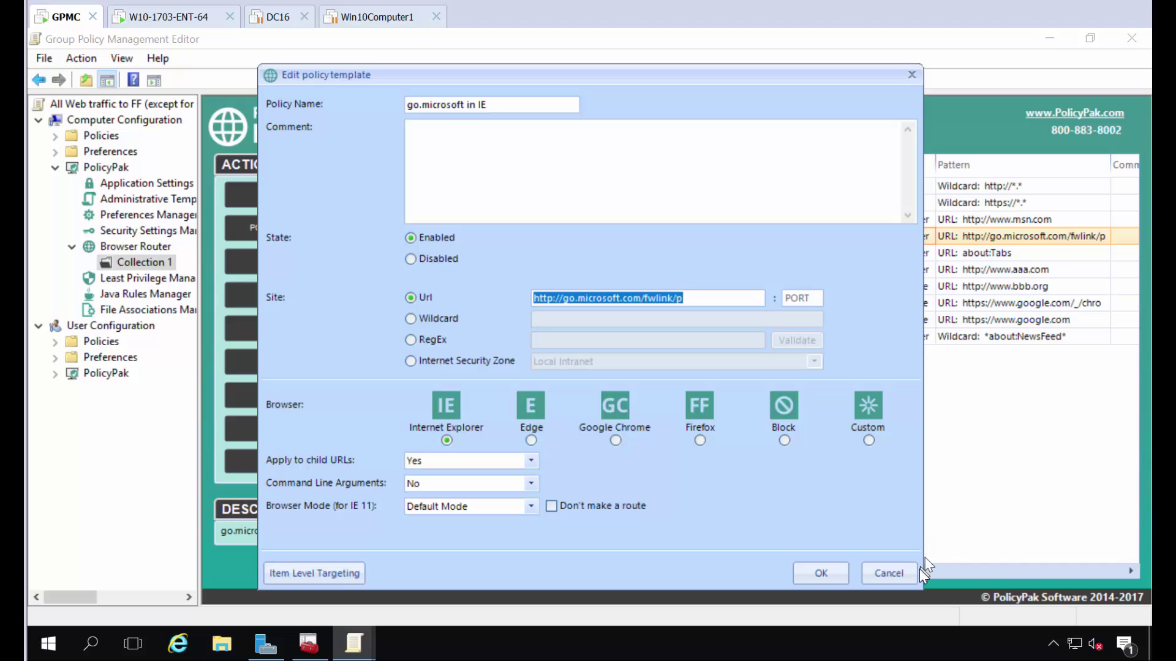
left_click(888, 574)
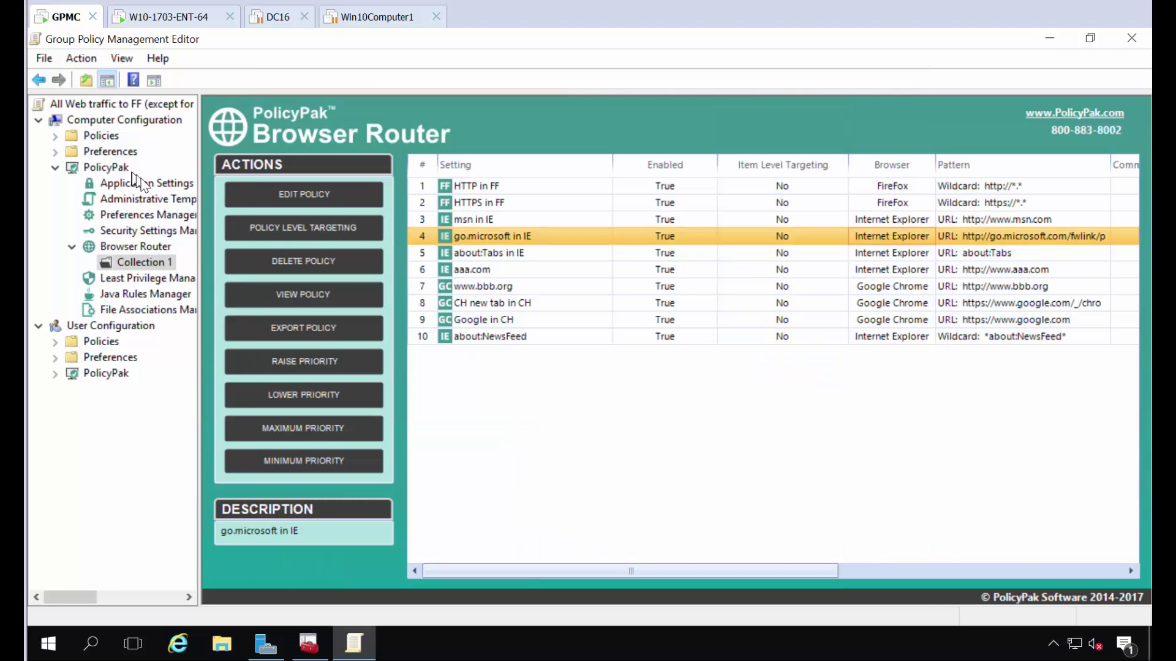
Step: Add PolicyPak for Microsoft Internet Explorer 8 and Later for Windows 7 and Later to the computer-side Application Settings Manager
left_click(154, 185)
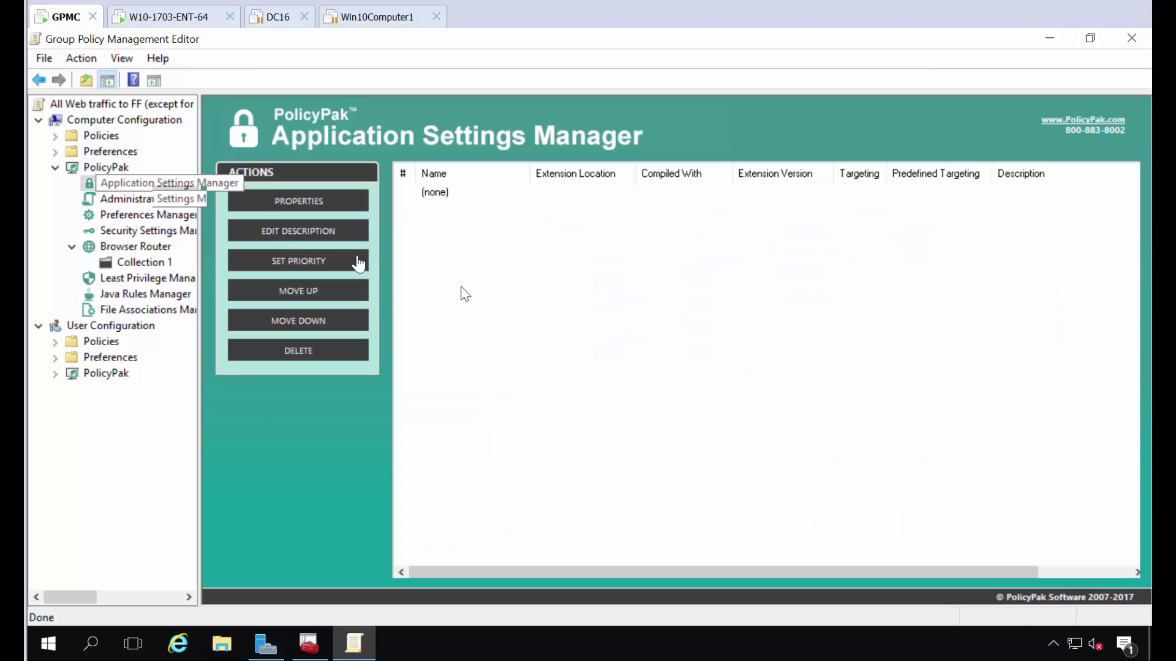
right_click(449, 268)
mouse_move(469, 273)
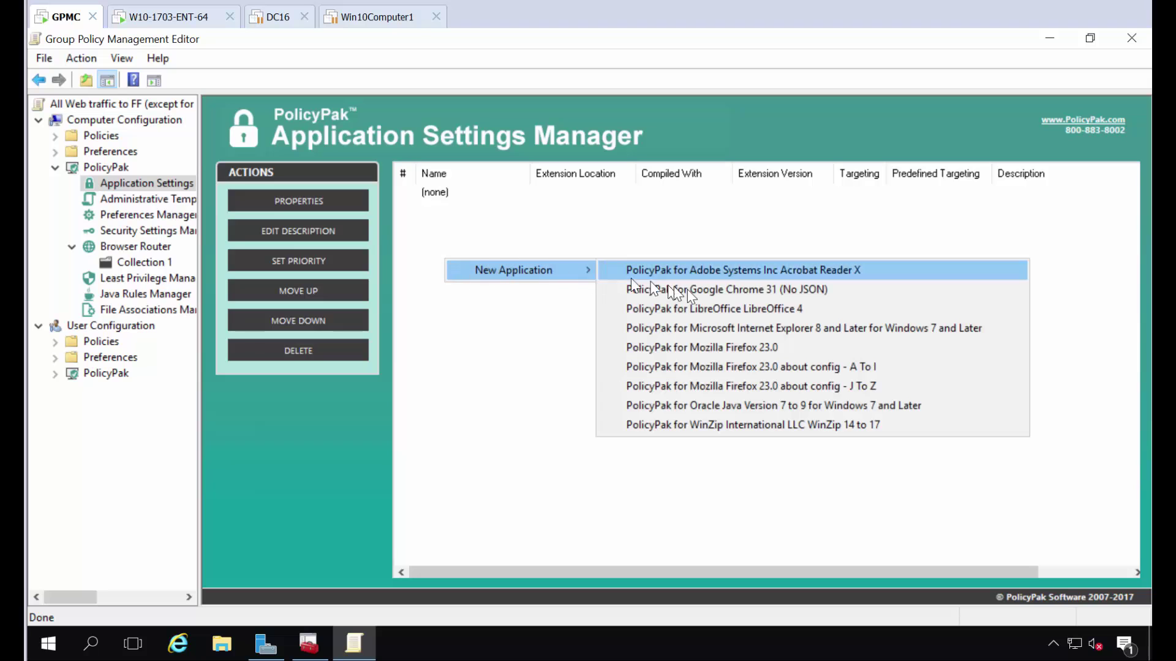
left_click(697, 329)
left_click(477, 191)
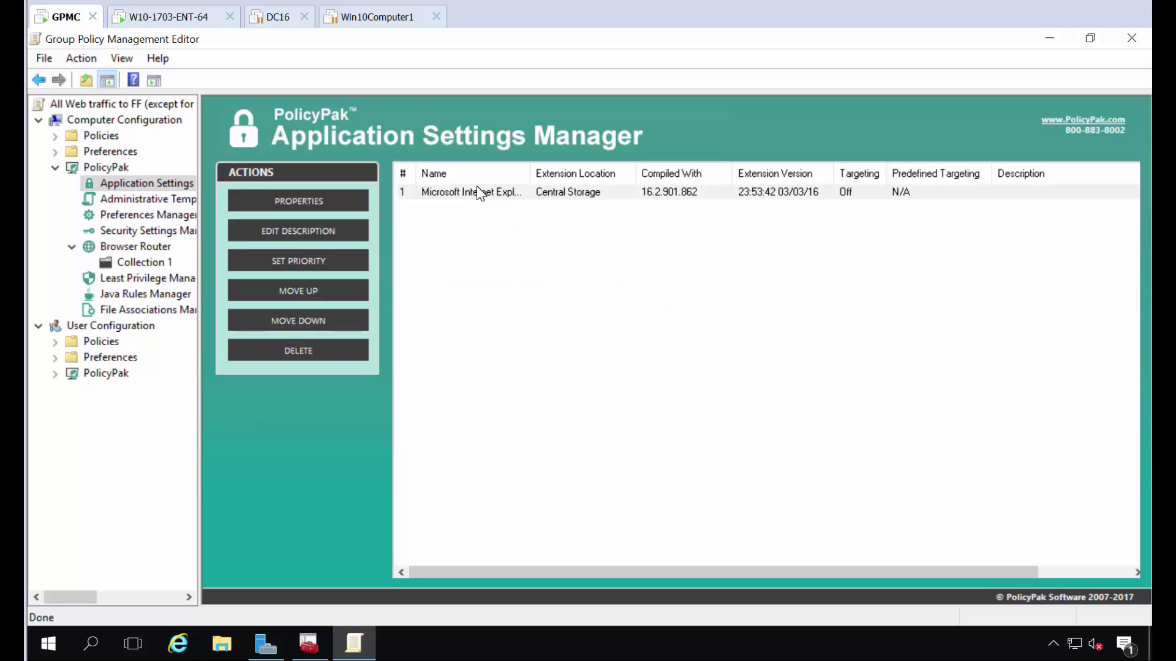
double_click(477, 191)
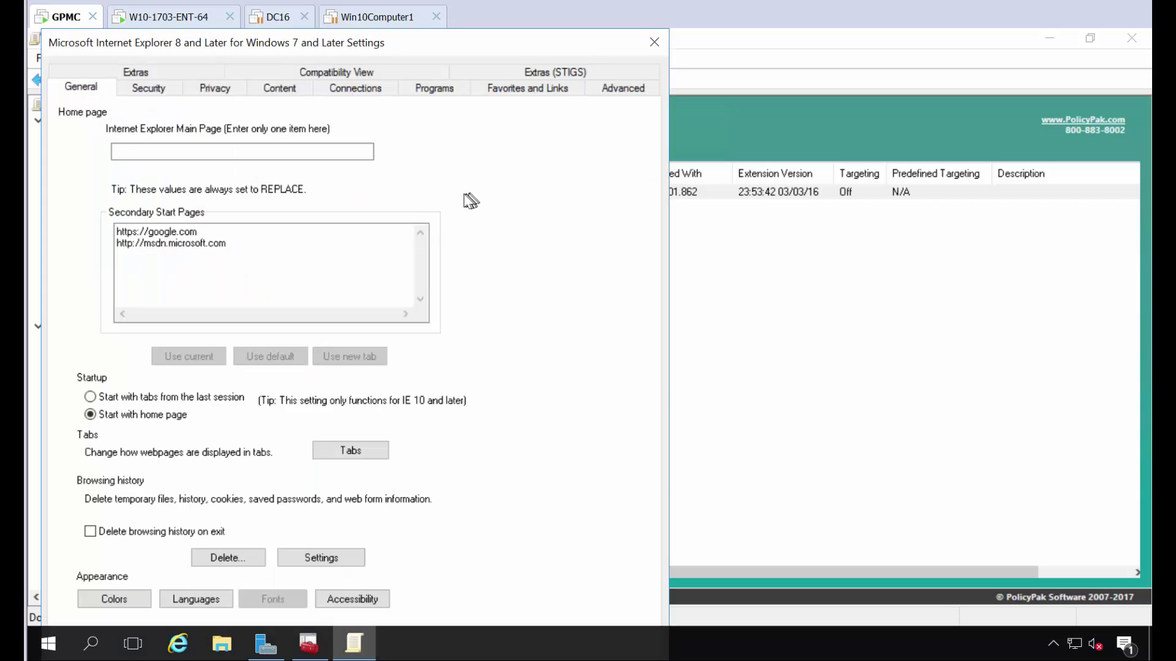
left_click(242, 152)
key("ctrl+v")
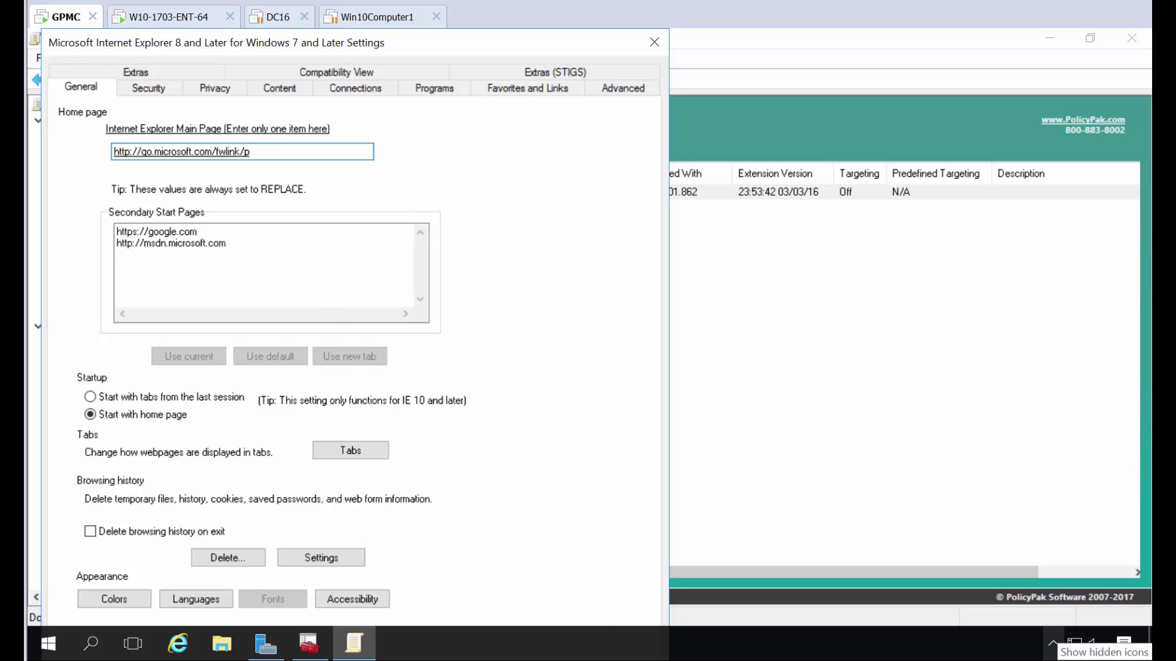
left_click(180, 419)
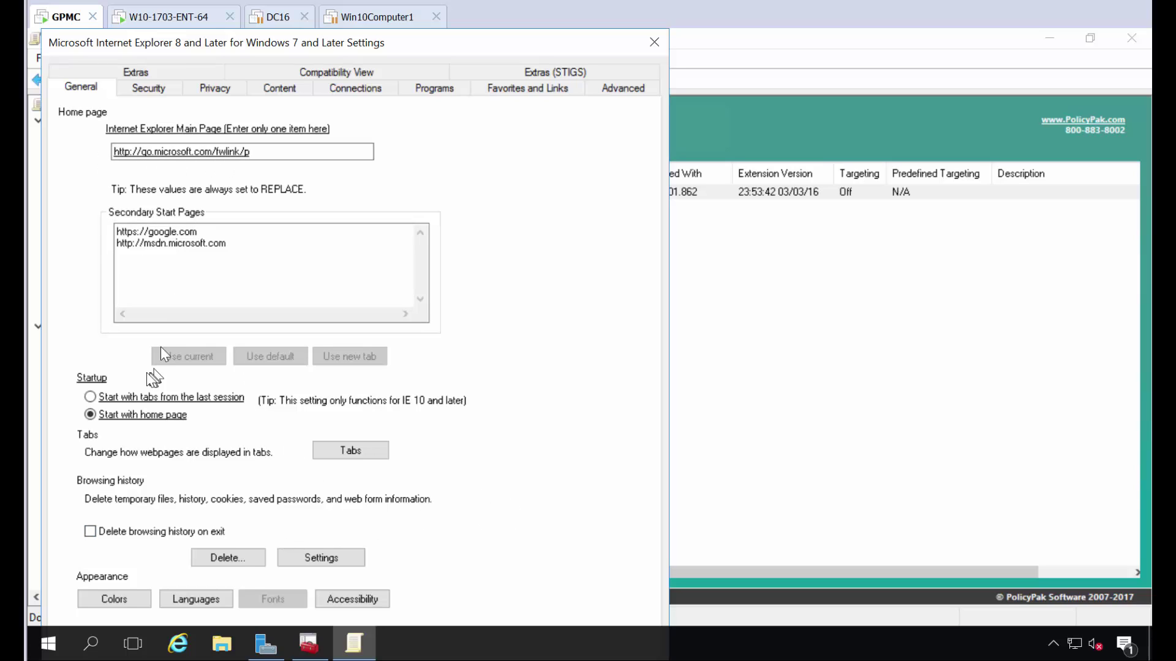
left_click(90, 413)
key("Return")
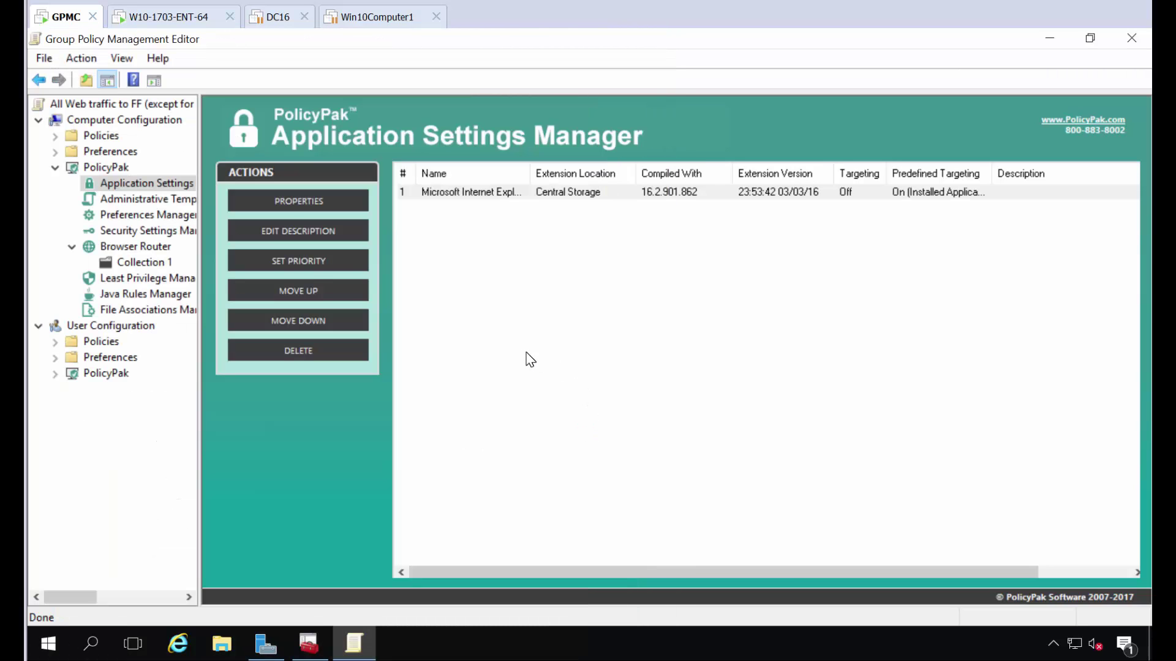
Step: Copy the site URL from the "Google in CH" policy in Collection 1 and leave the policy unmodified
left_click(148, 260)
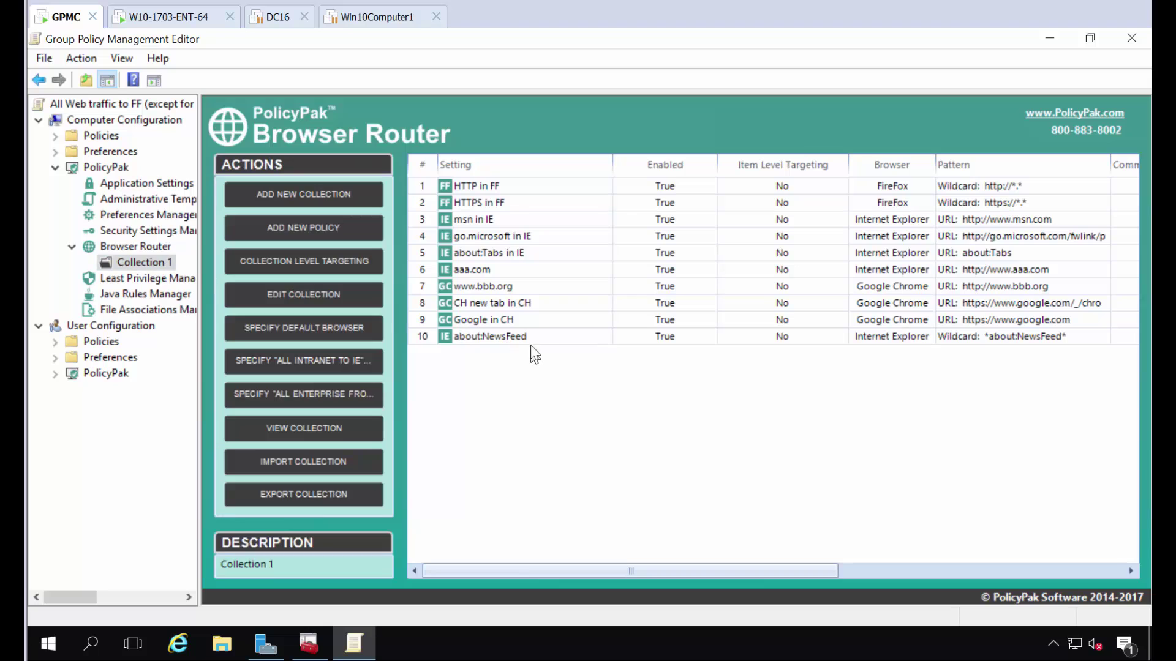
double_click(519, 321)
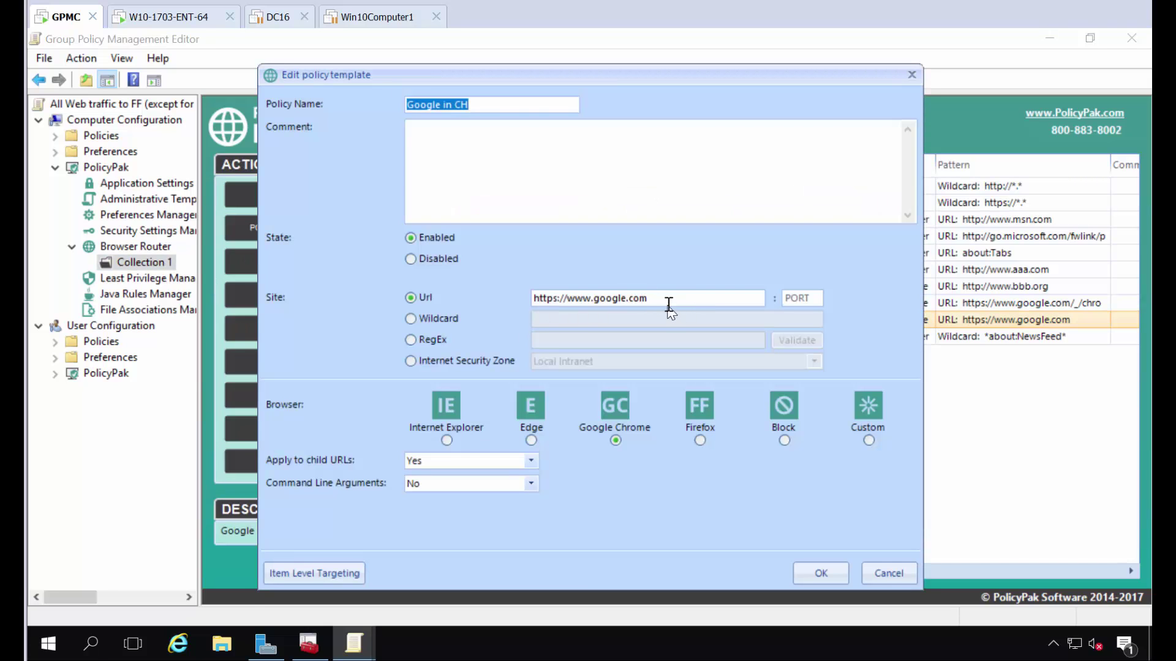
left_click_drag(668, 302, 499, 300)
key("ctrl+c")
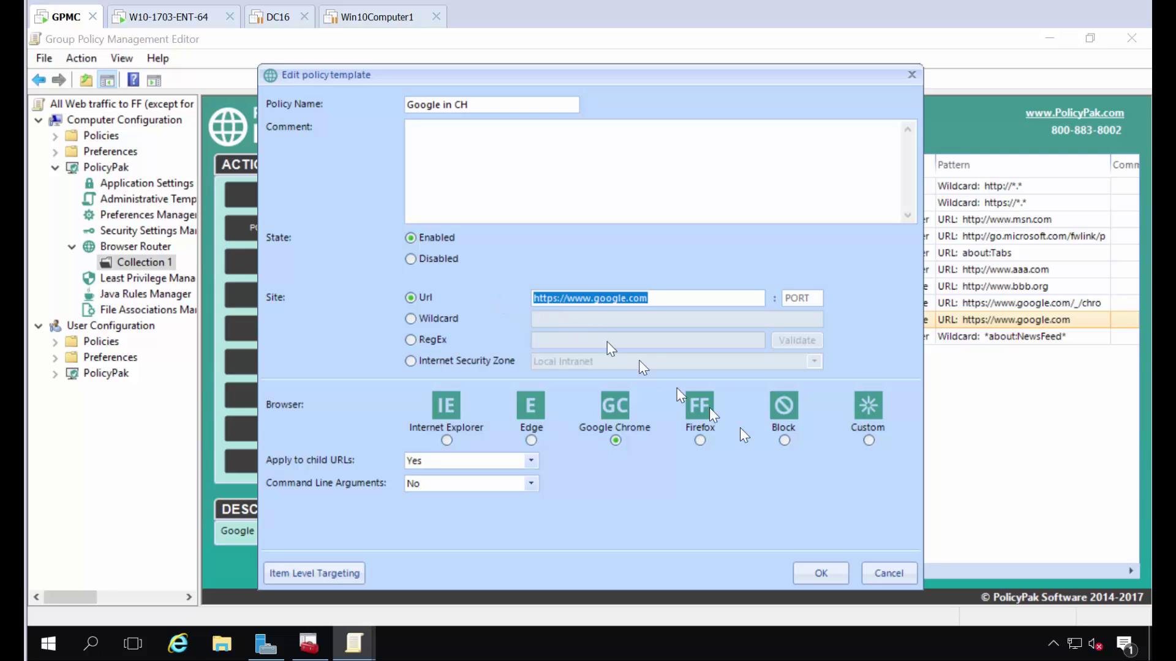
left_click(883, 571)
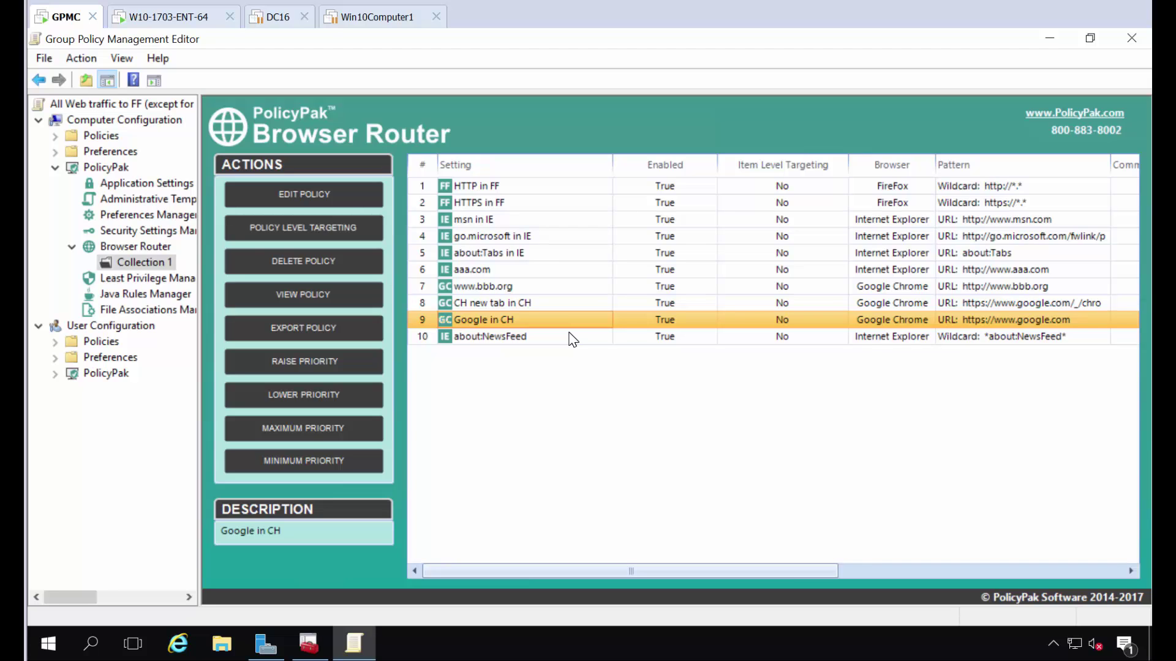
Step: Add PolicyPak for Google Chrome 31 (No JSON) to the computer-side Application Settings Manager
left_click(145, 183)
right_click(411, 230)
mouse_move(485, 242)
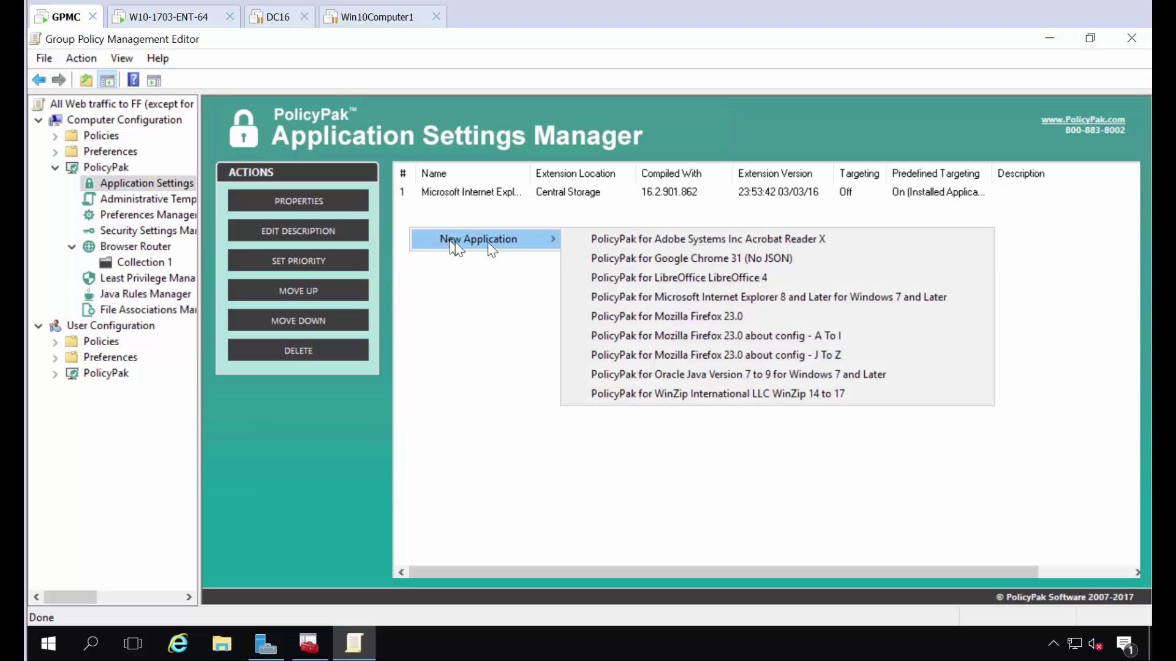
left_click(656, 259)
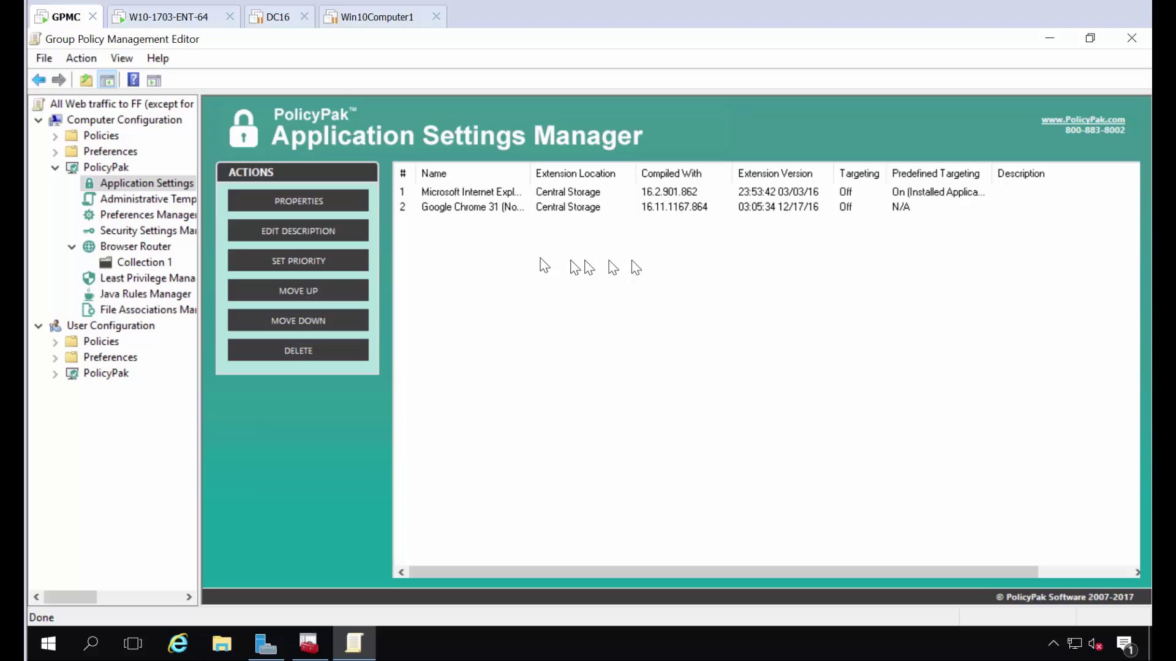
left_click(475, 211)
double_click(474, 210)
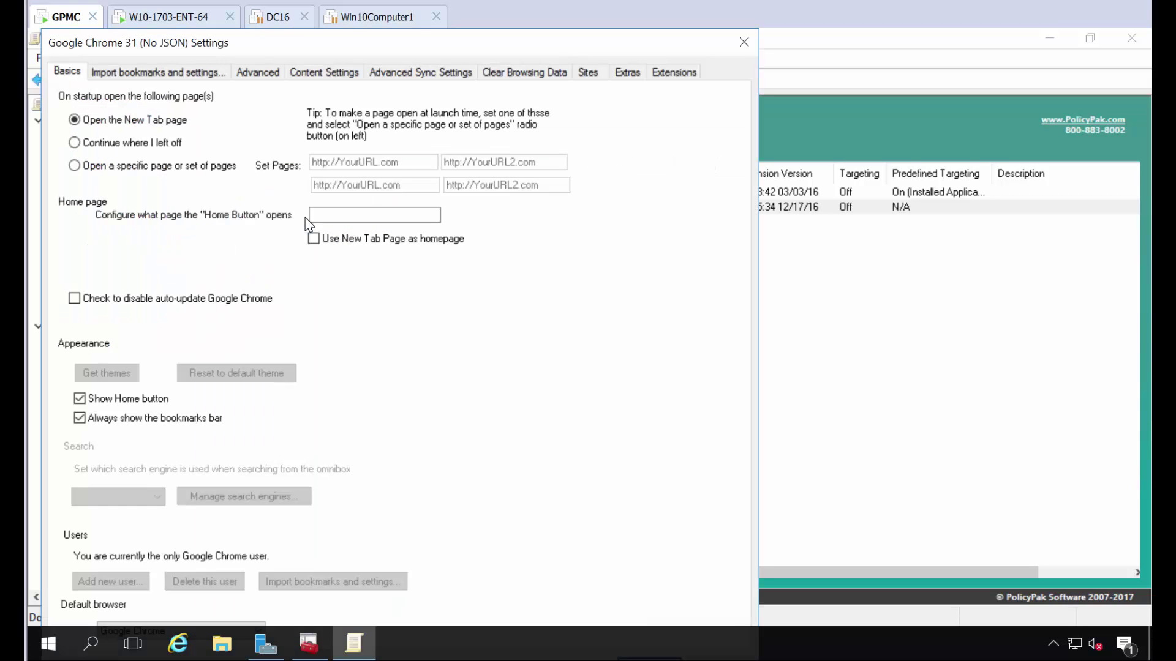
left_click(158, 168)
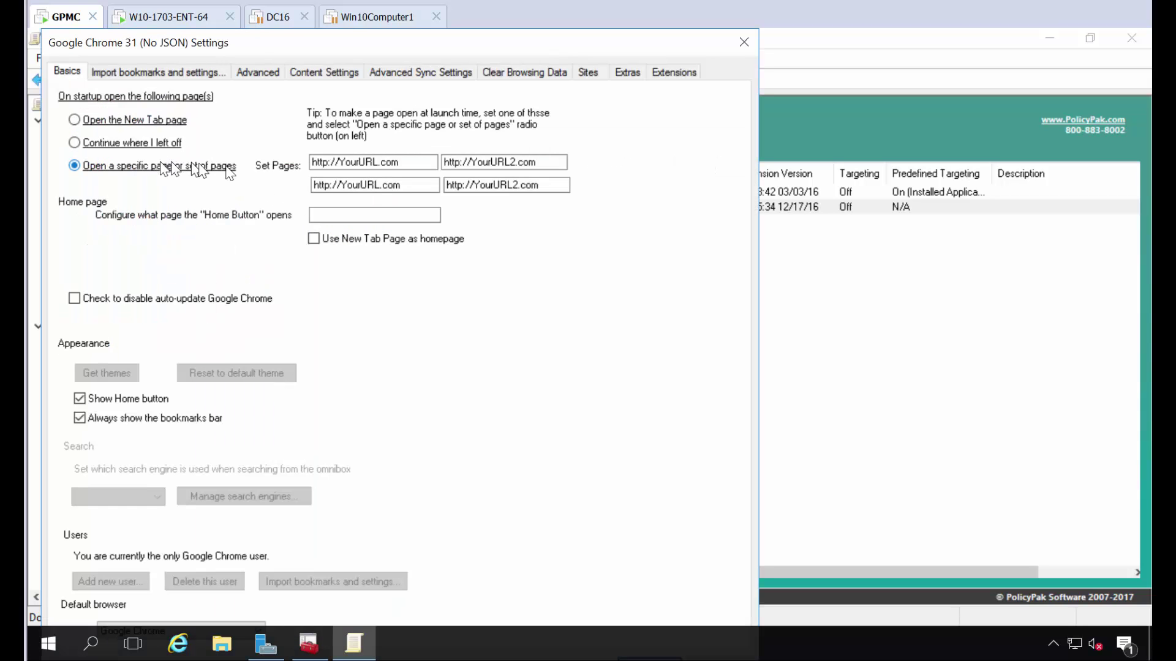
left_click(355, 162)
key("ctrl+v")
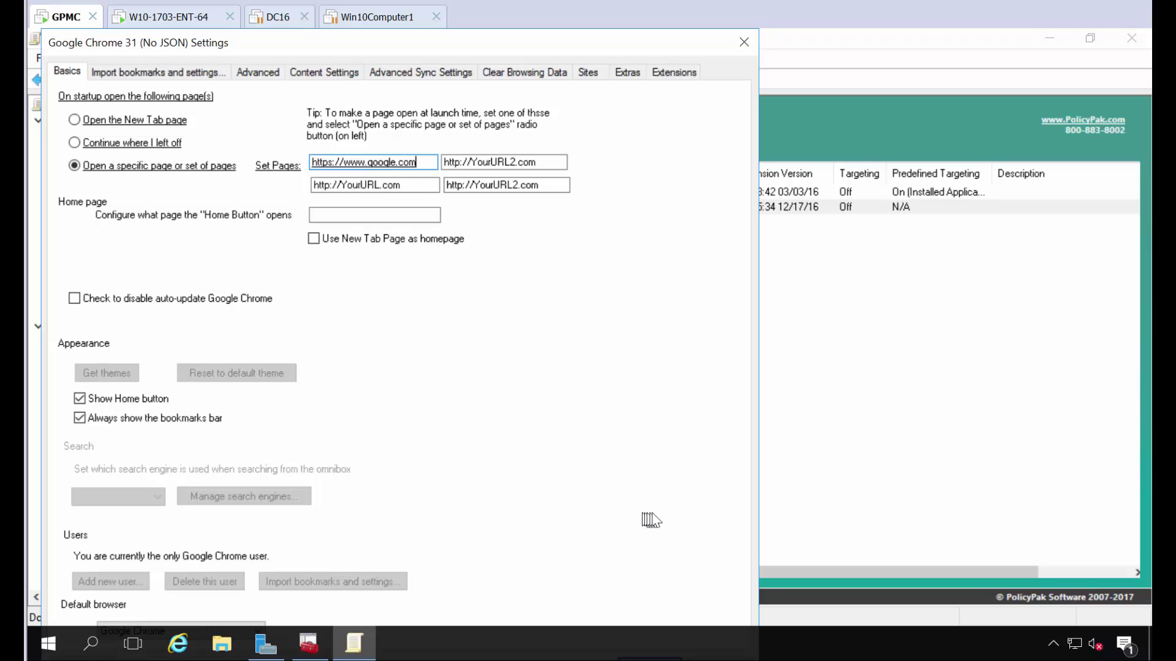
key("Return")
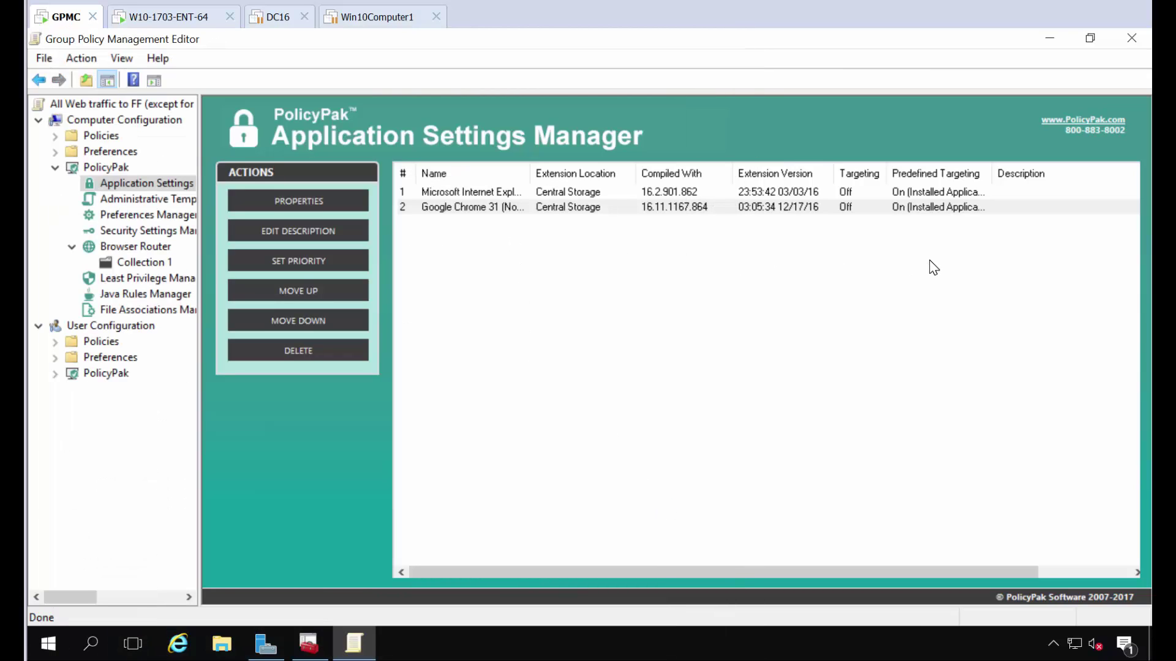
left_click(141, 263)
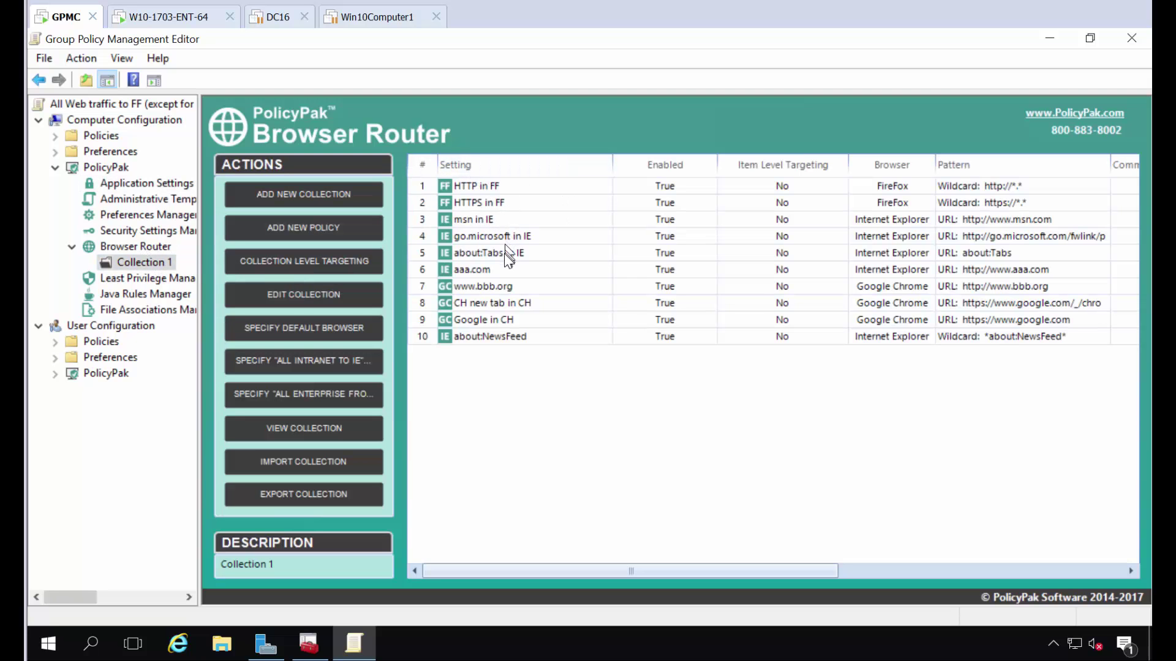
left_click(465, 269)
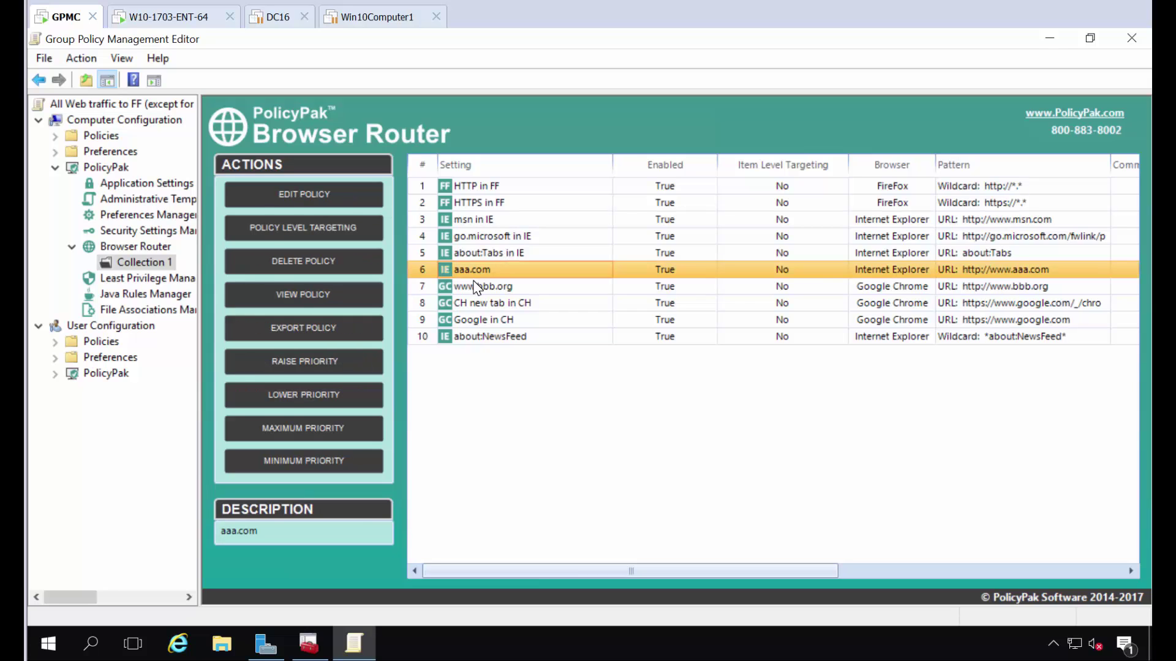
key("Down")
left_click(482, 270)
Step: Switch to the W10-1703-ENT-64 machine, run gpupdate /force at a command prompt, and close the prompt
left_click(187, 19)
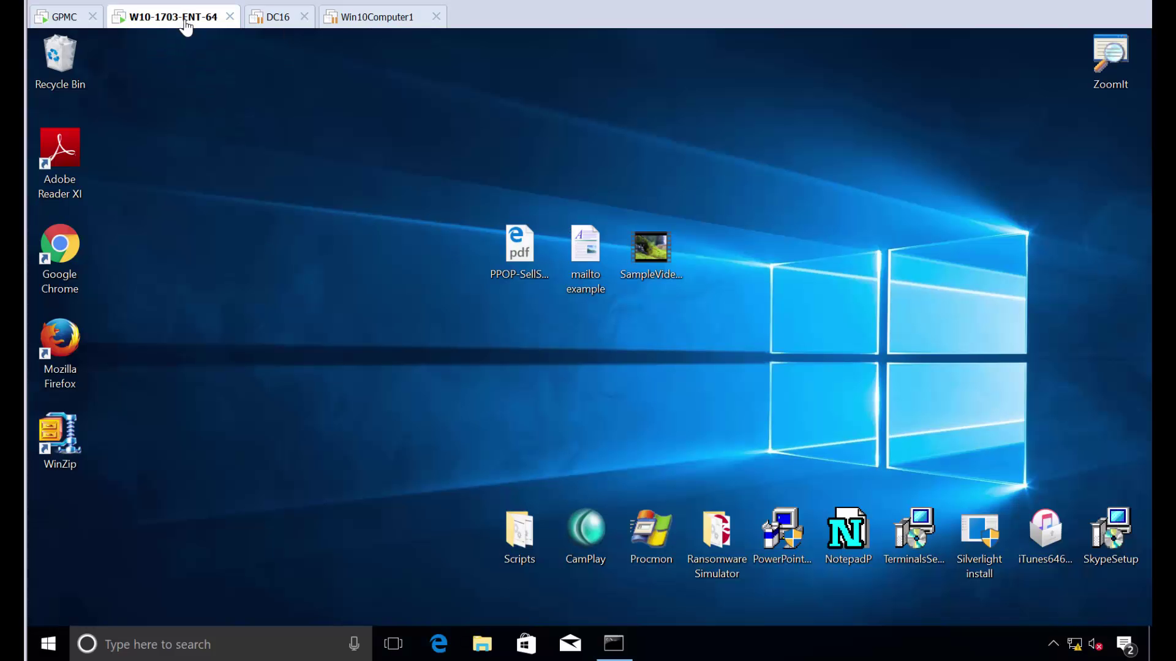
left_click(614, 643)
left_click(928, 363)
key("super")
type("cmd")
key("Return")
type("gpupdate /force")
key("Return")
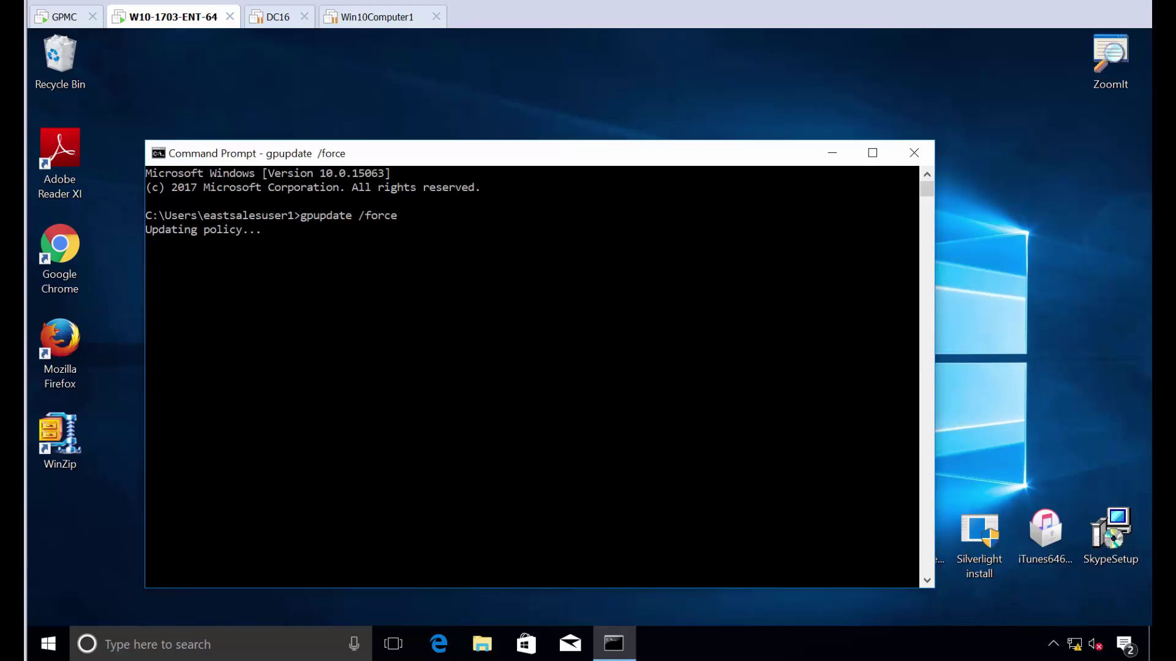
left_click(913, 153)
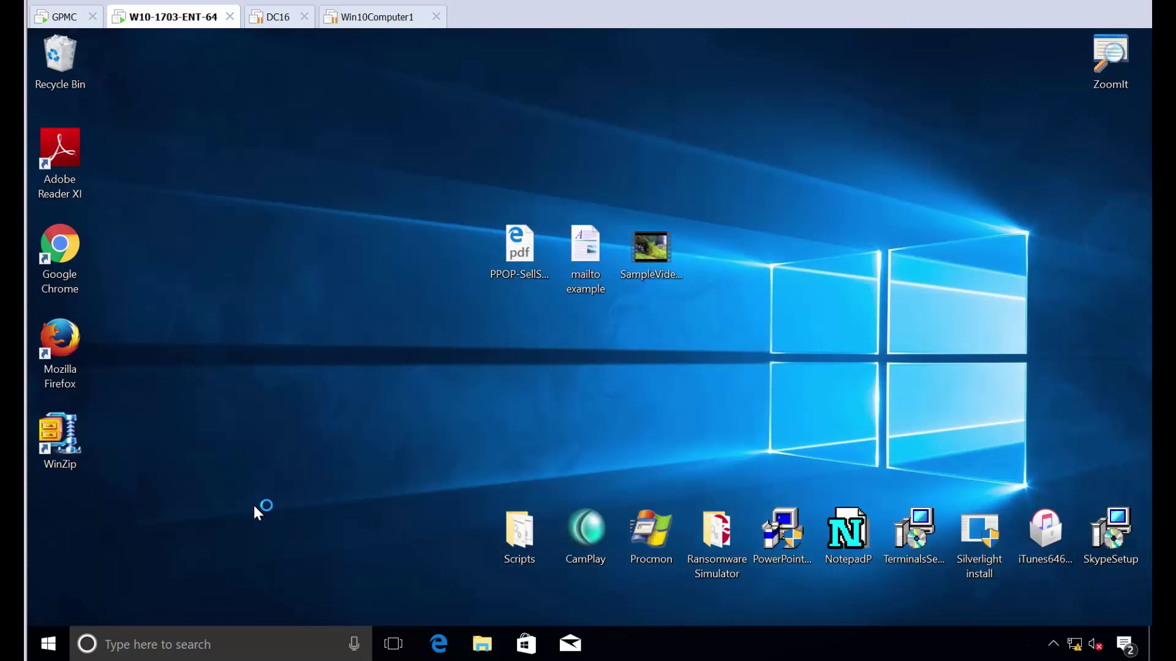
key("super")
type("int")
key("Return")
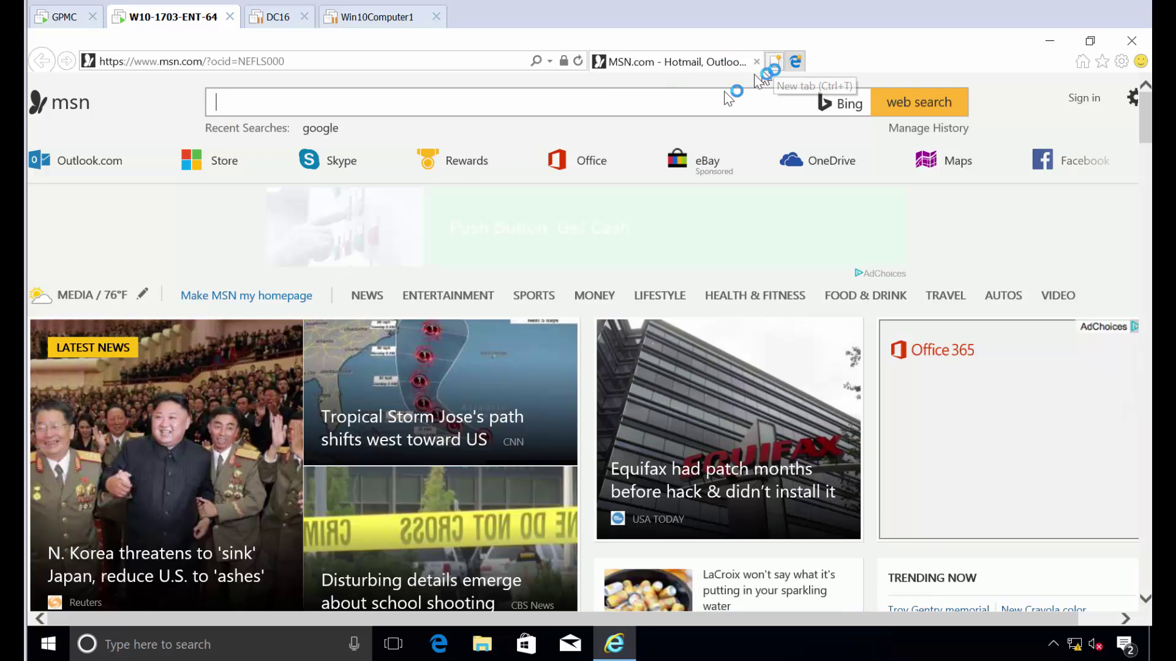
left_click(773, 62)
type("ww")
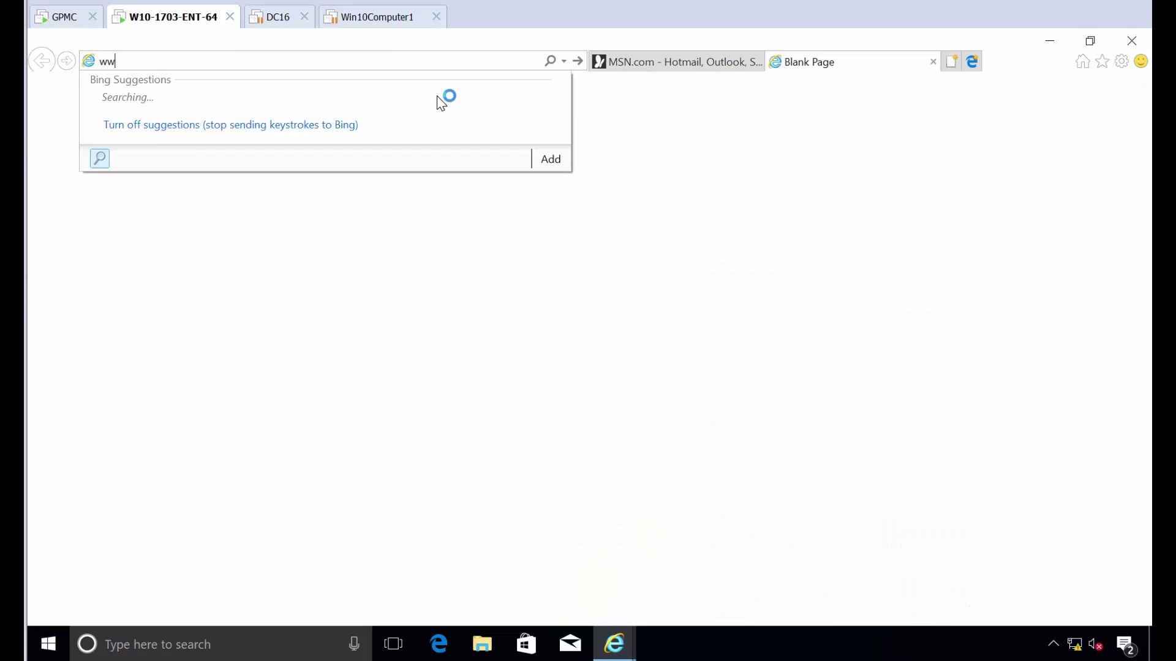
type("w.cnn.com")
key("Return")
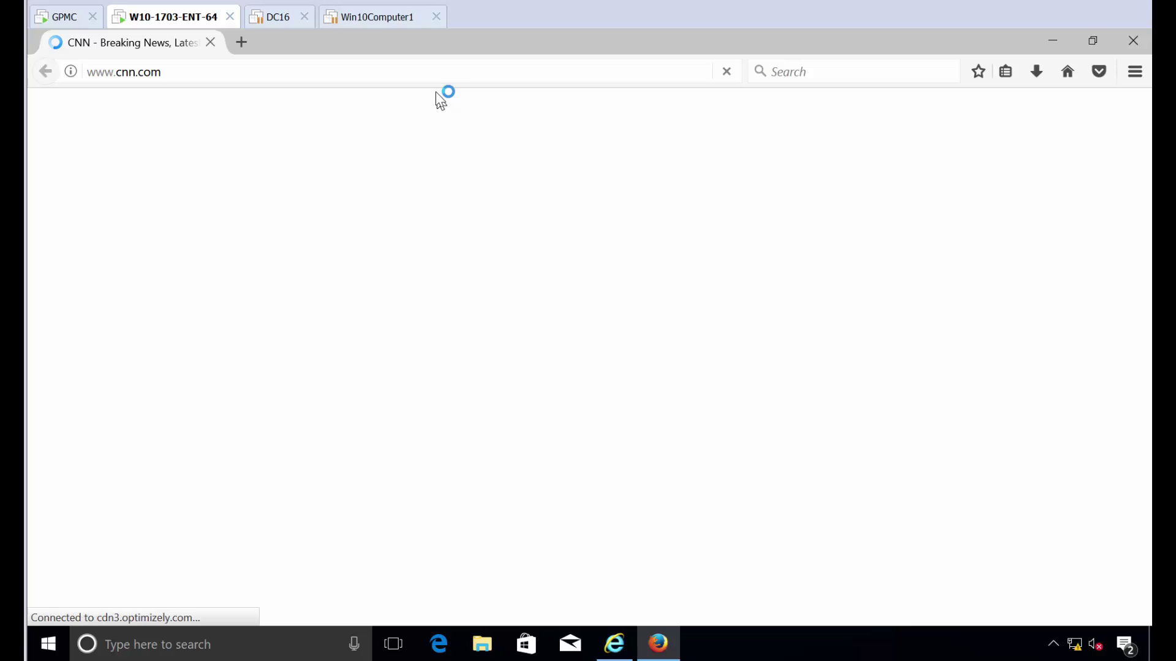
Step: Open the sponsored "Goodbye, Old iPhone" story from the MSN page and bring the Firefox window into view over it
left_click_drag(451, 45, 639, 244)
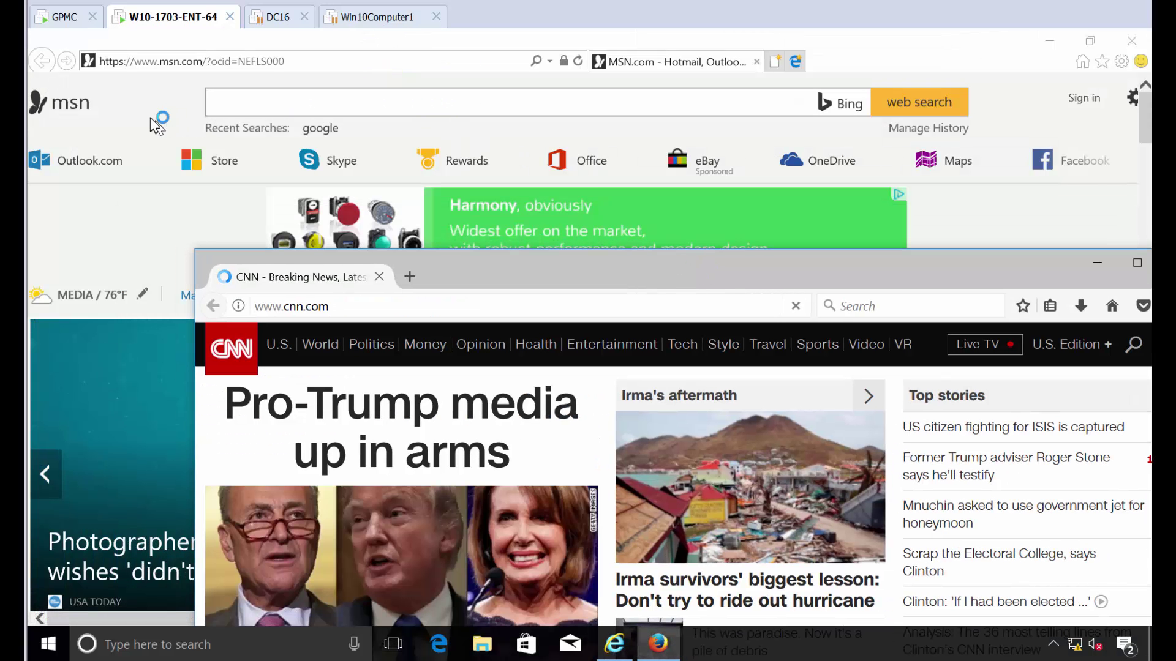
scroll(88, 402, "down", 5)
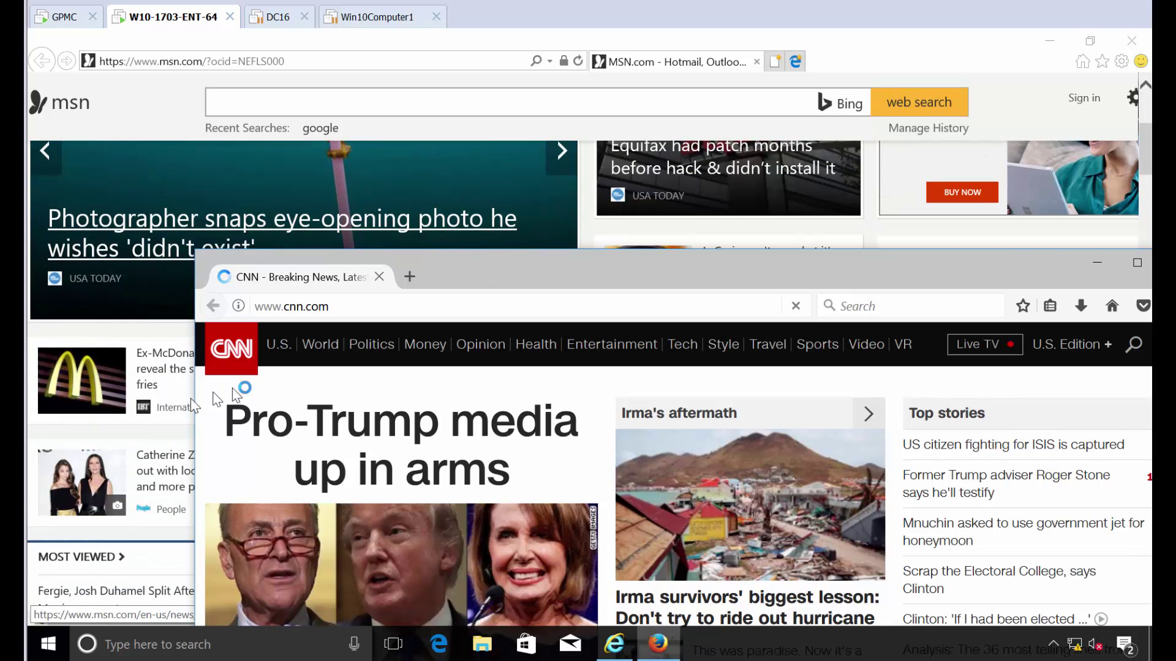
left_click_drag(475, 275, 689, 557)
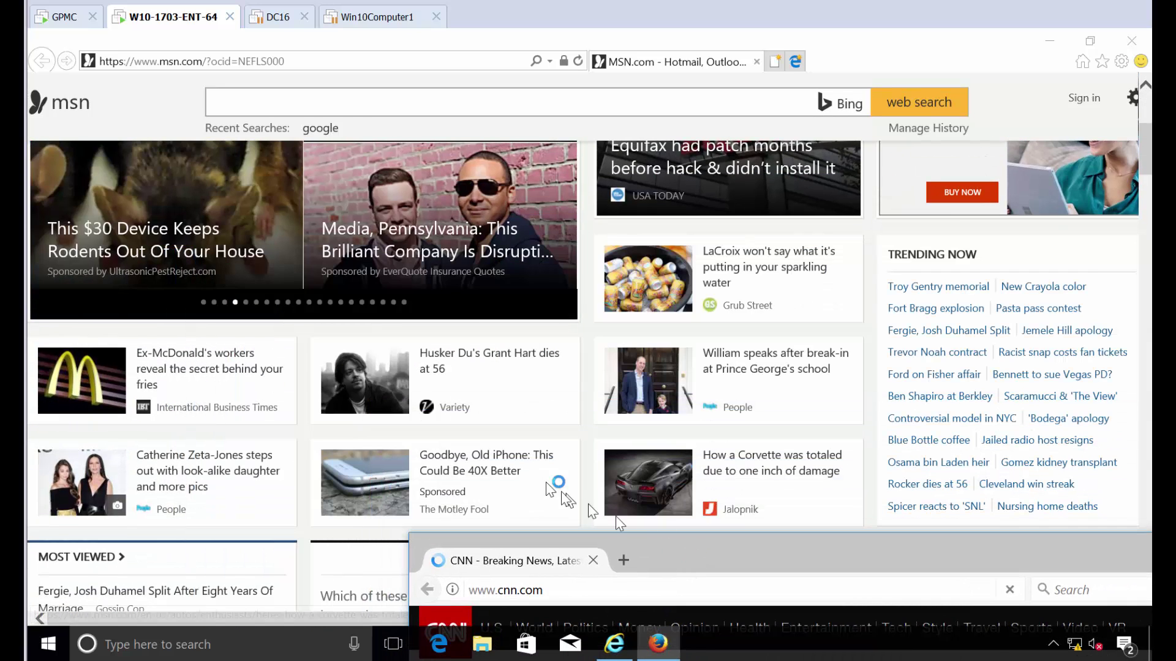
left_click(482, 462)
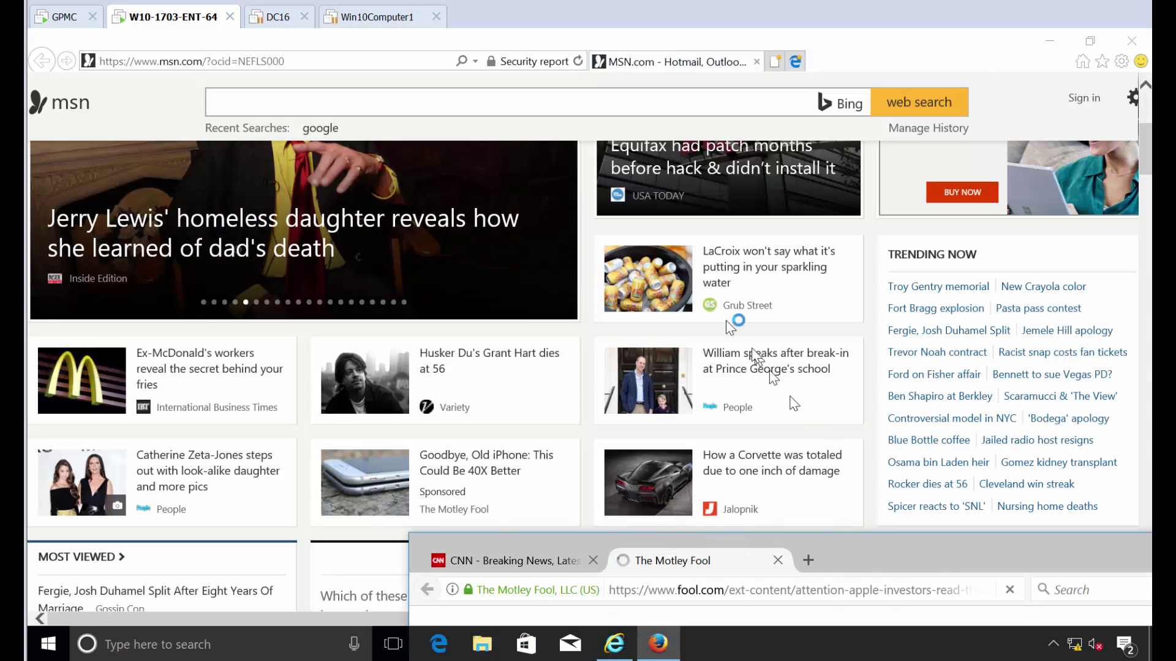
left_click_drag(864, 553, 584, 296)
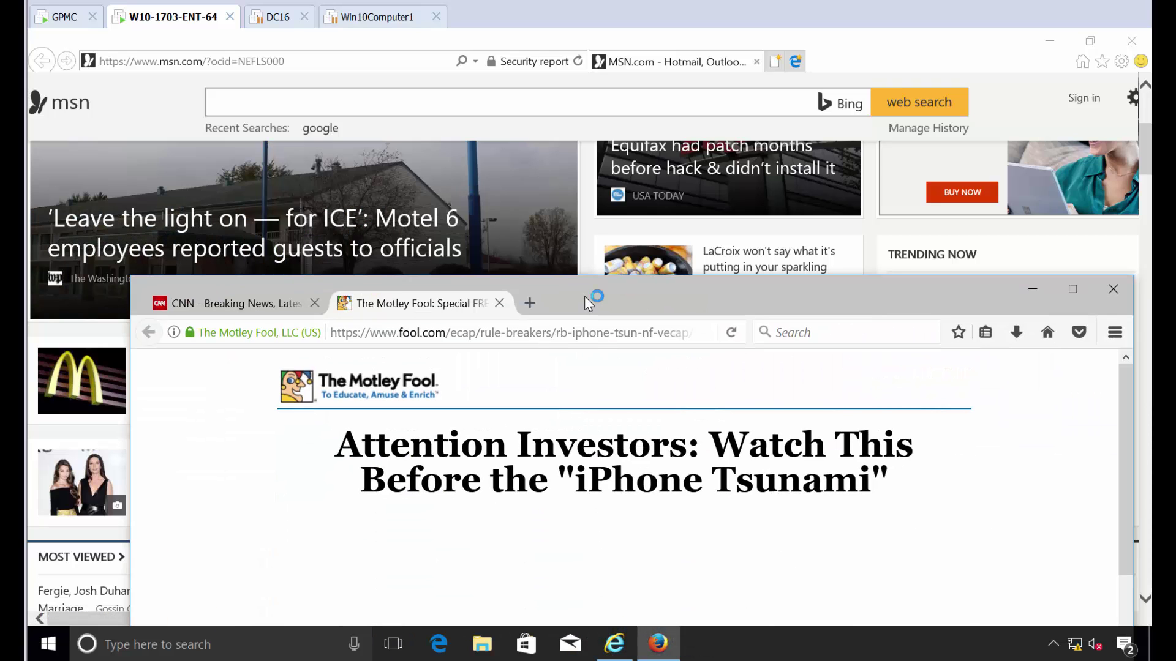
Step: Launch Google Chrome, minimize Internet Explorer, and check the address of Chrome's start page
left_click(52, 653)
type("q")
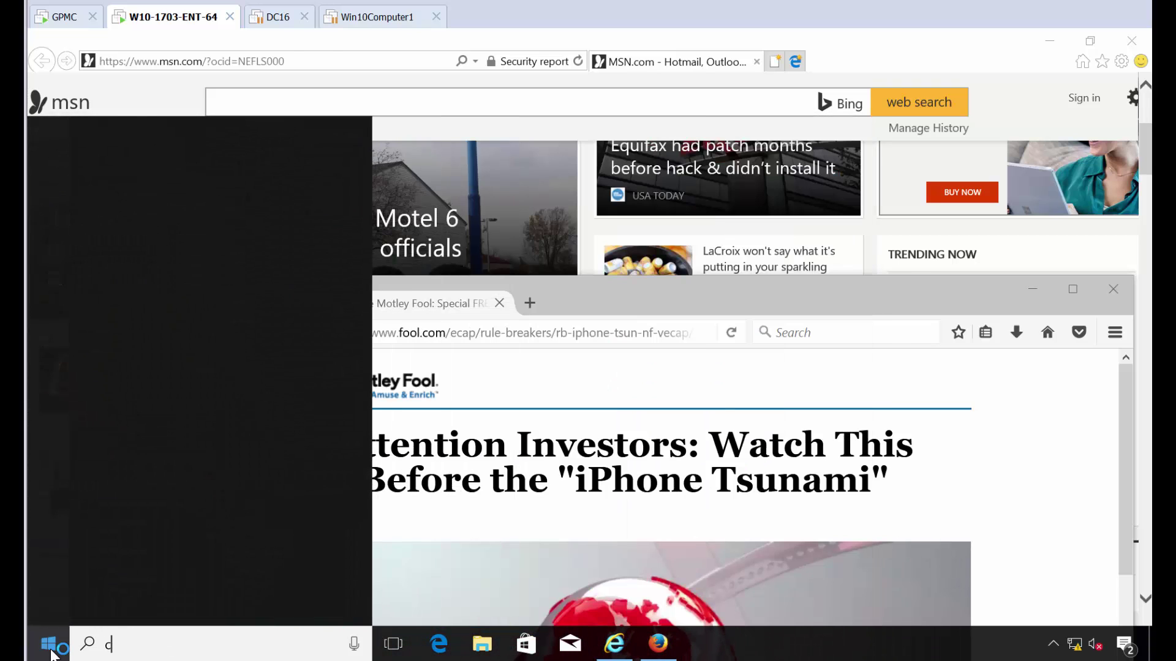
type("hr")
key("Escape")
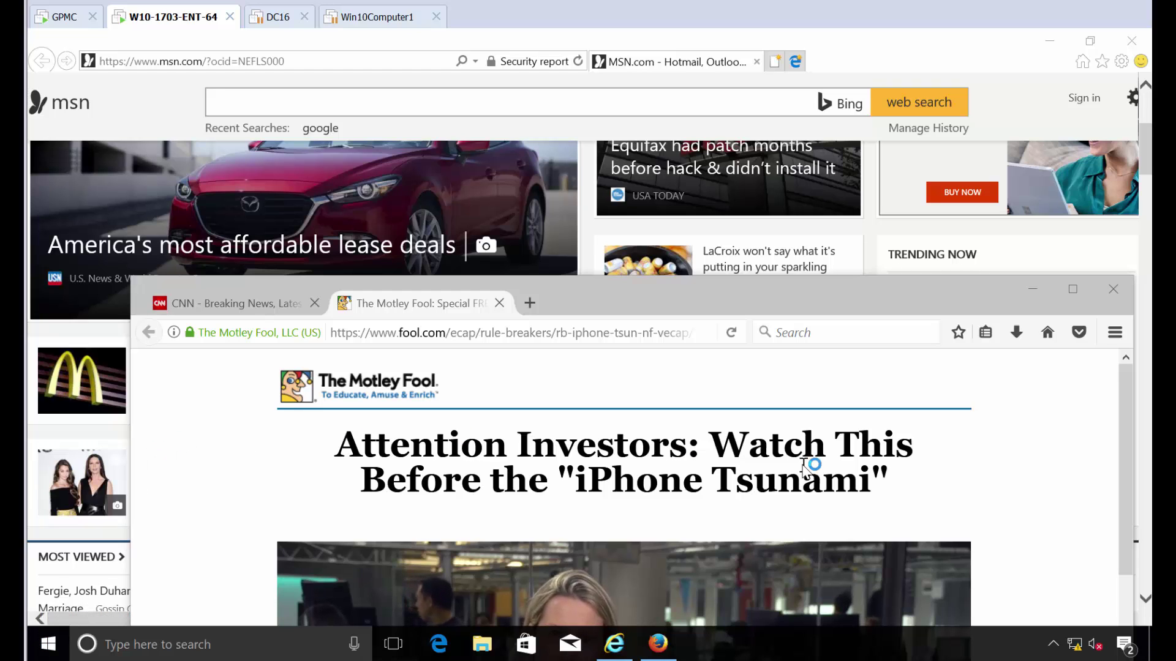
left_click(1048, 42)
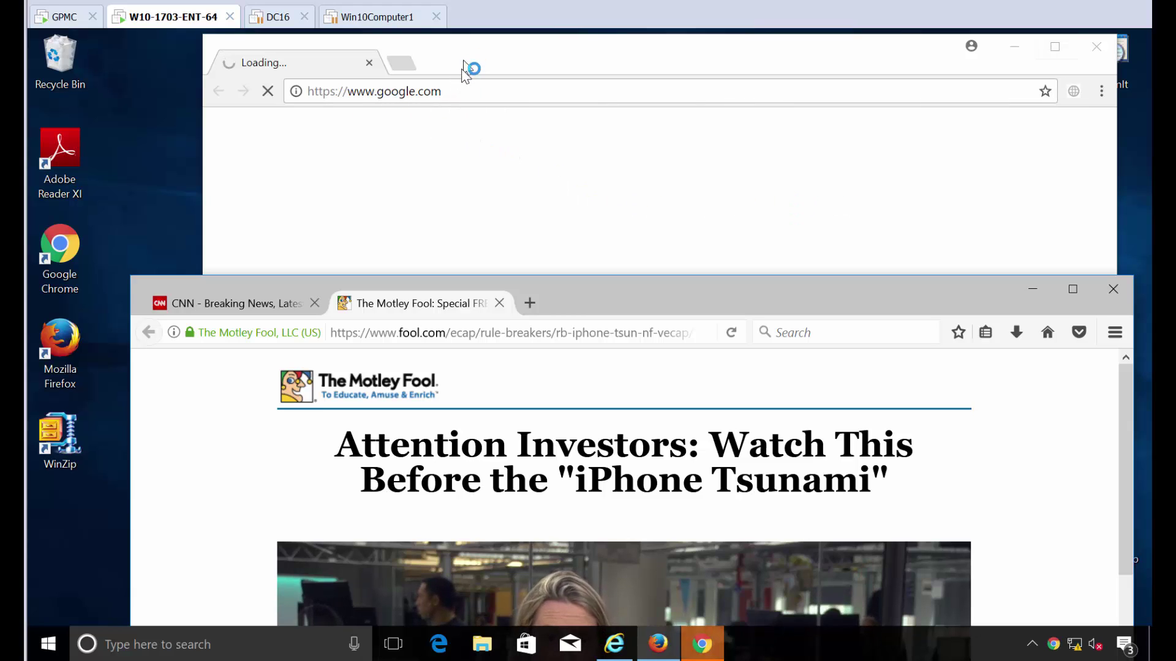
left_click(465, 93)
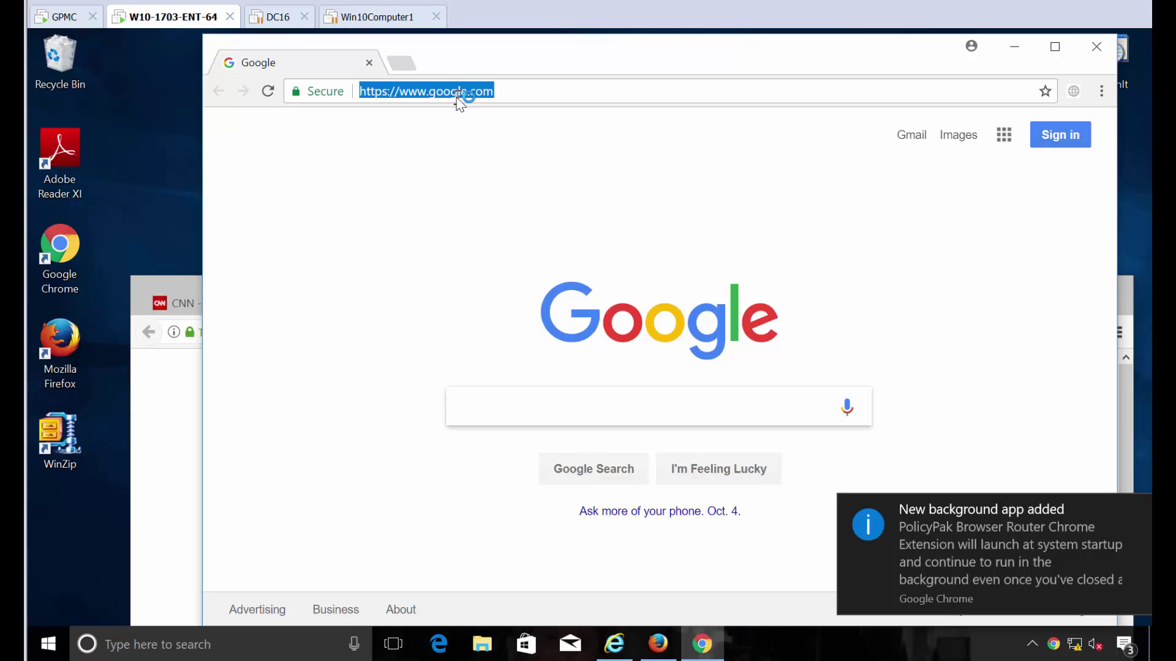
Step: Search Google for "hello world" in Chrome and open the helloworld.com site
left_click(522, 409)
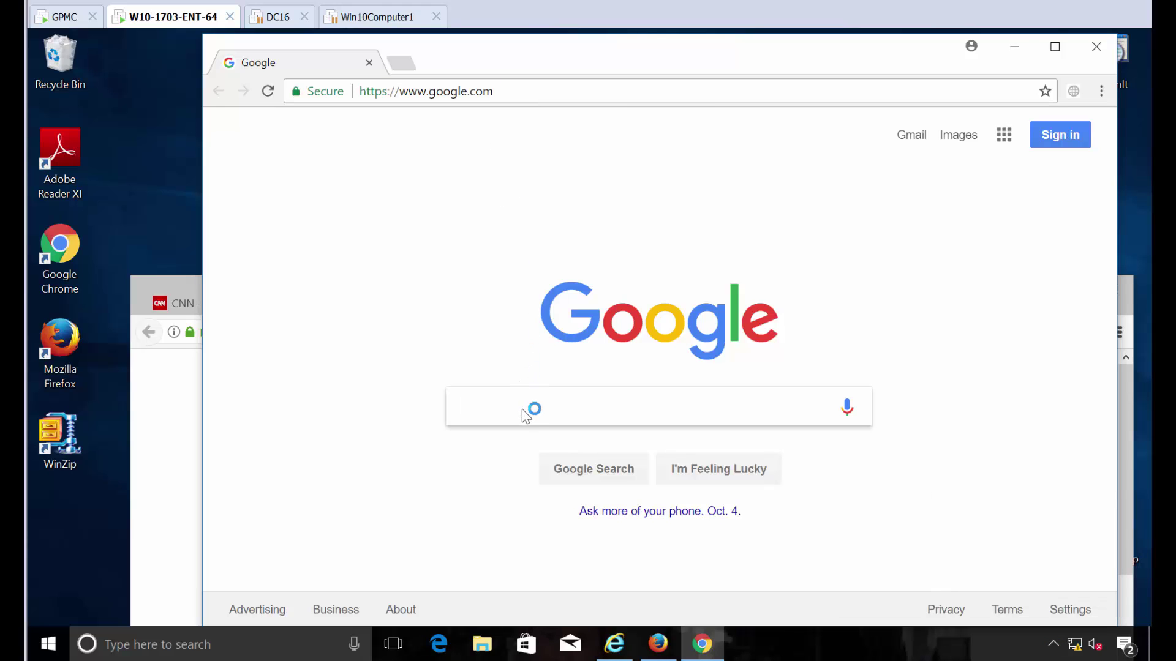
type("hello world")
key("Return")
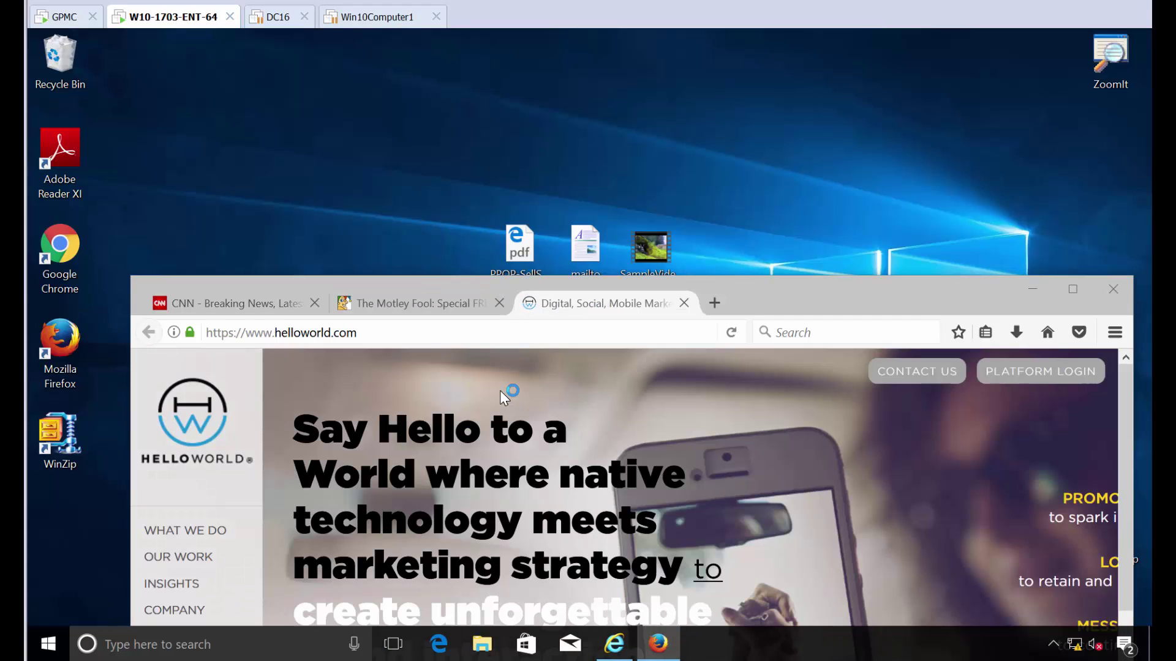
Step: Launch Microsoft Edge and open the MSN story "Trump jokes about the size of his hands at hurricane relief event" from the feed
left_click(438, 643)
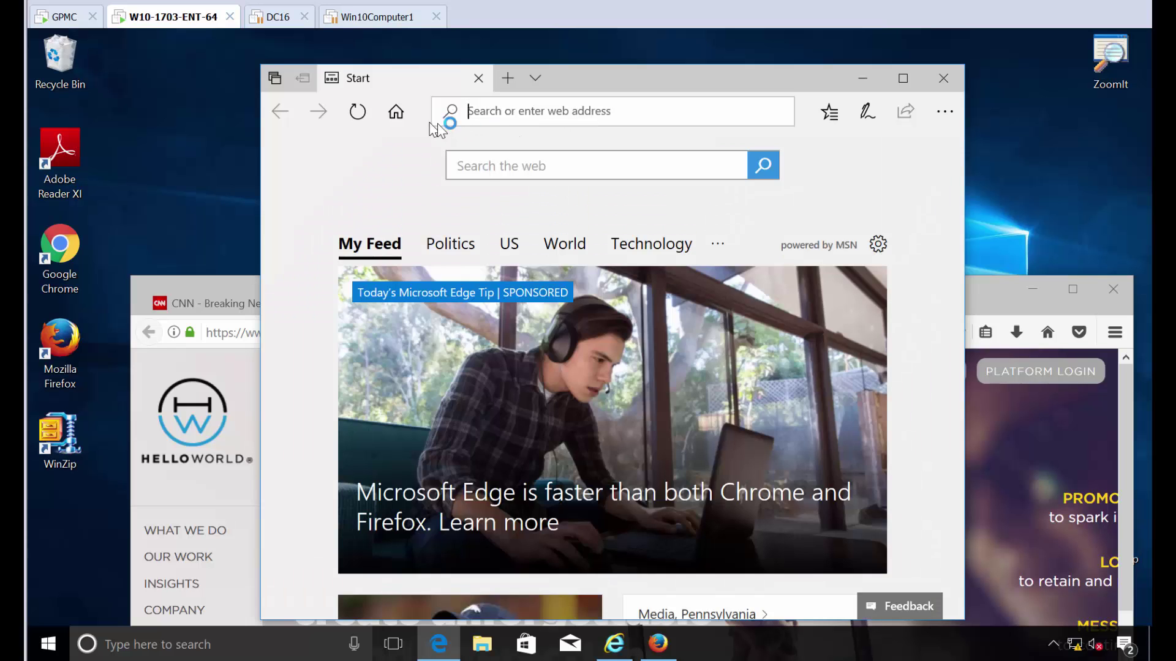
scroll(583, 428, "down", 10)
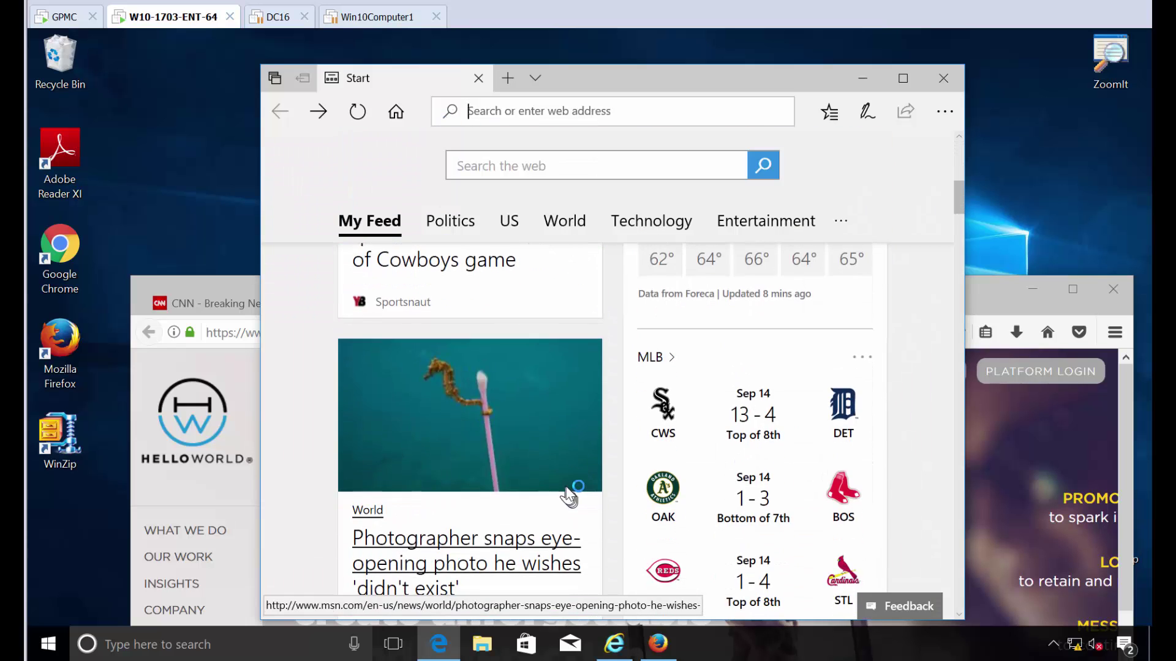
scroll(569, 496, "down", 10)
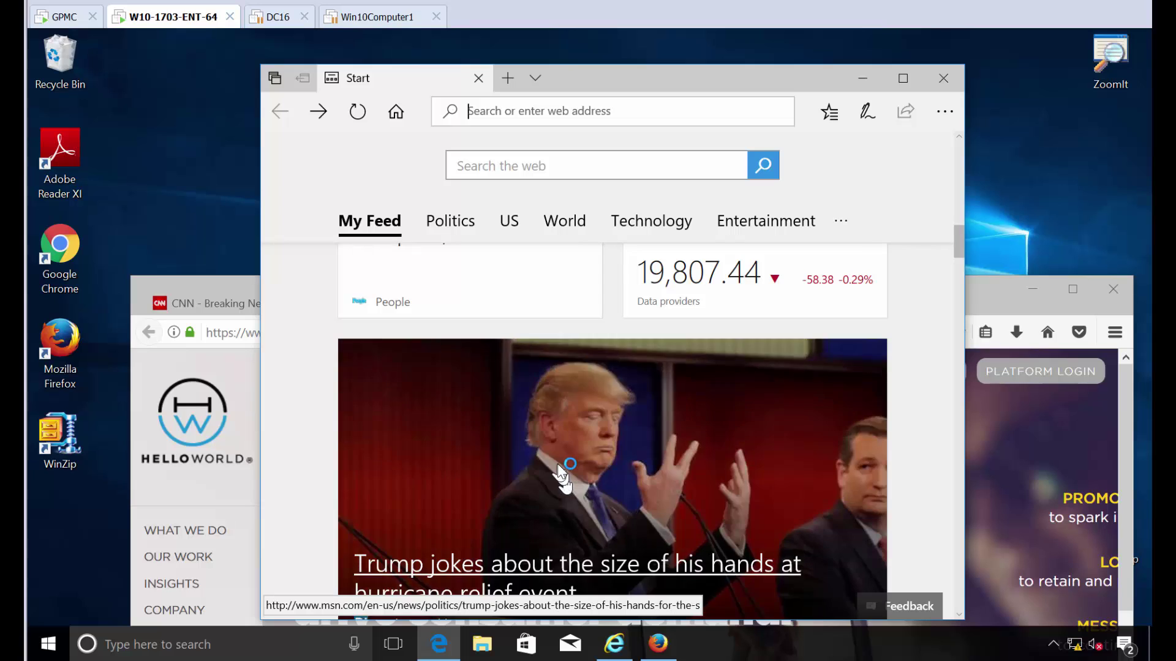
scroll(557, 464, "down", 2)
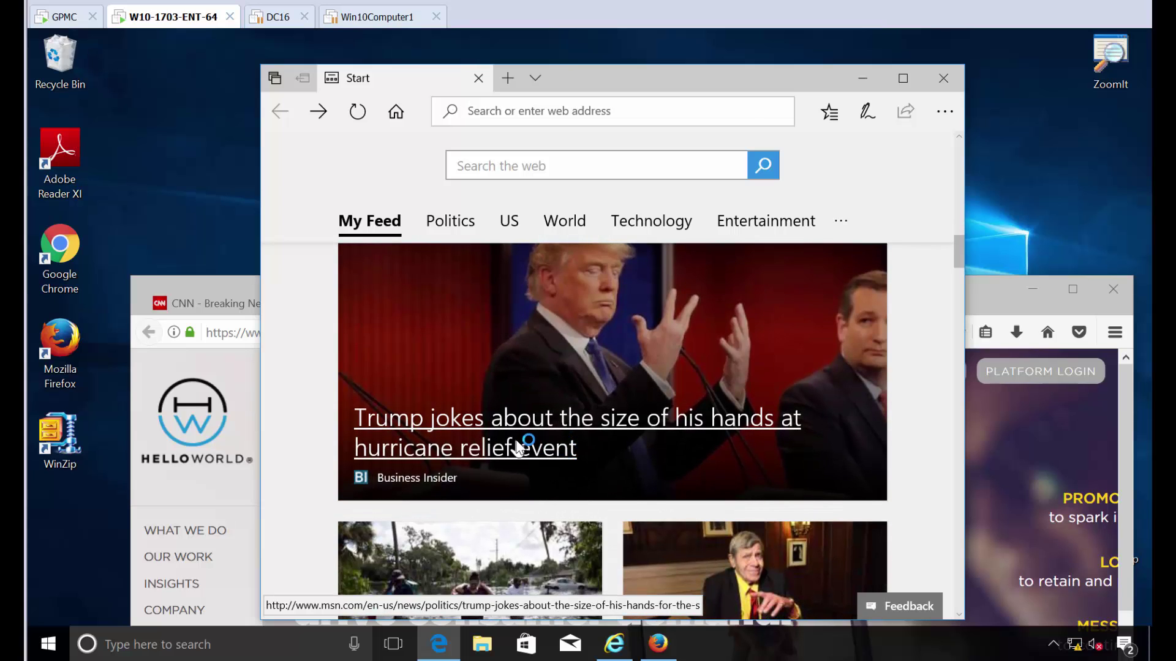
left_click(518, 449)
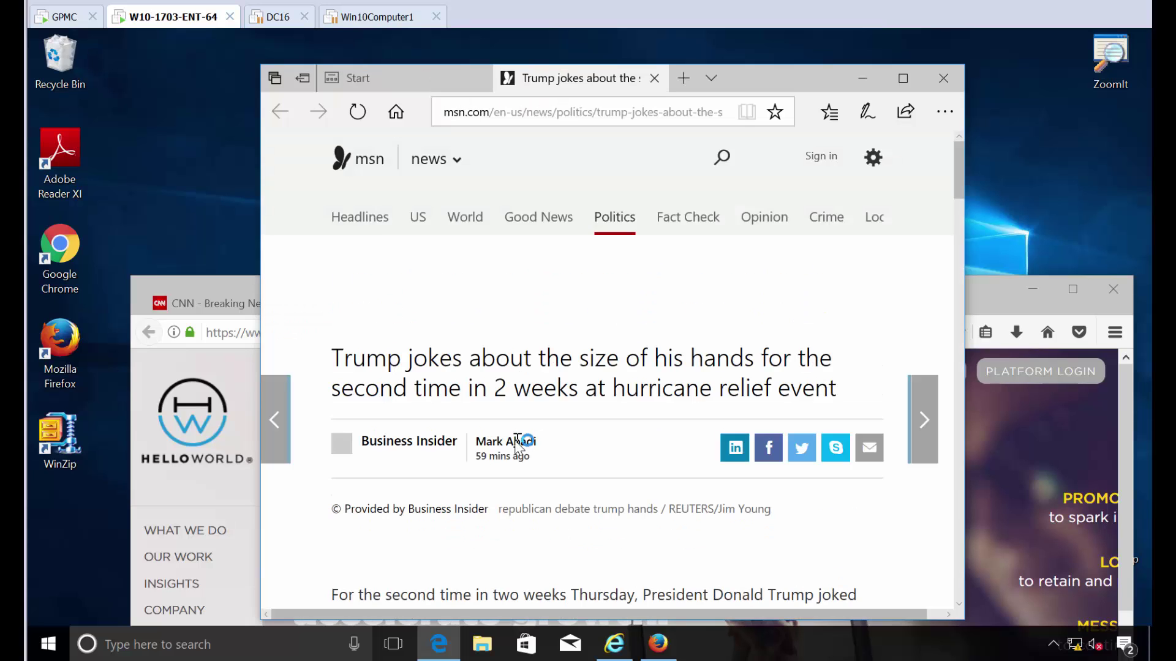
scroll(609, 283, "down", 5)
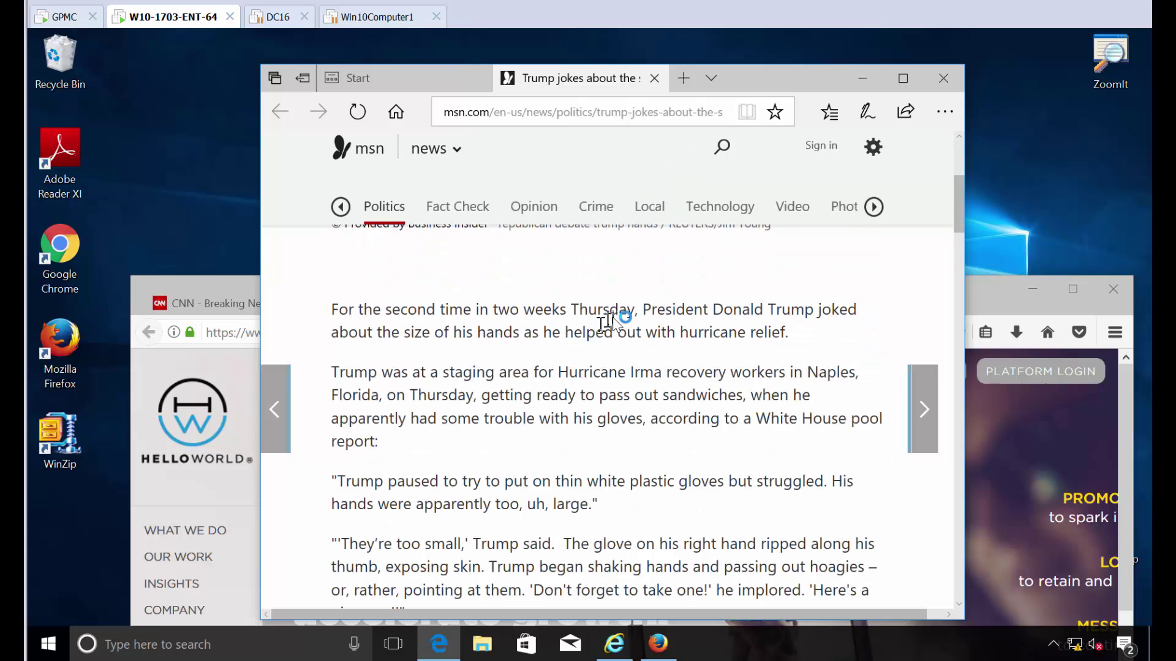
scroll(610, 319, "down", 7)
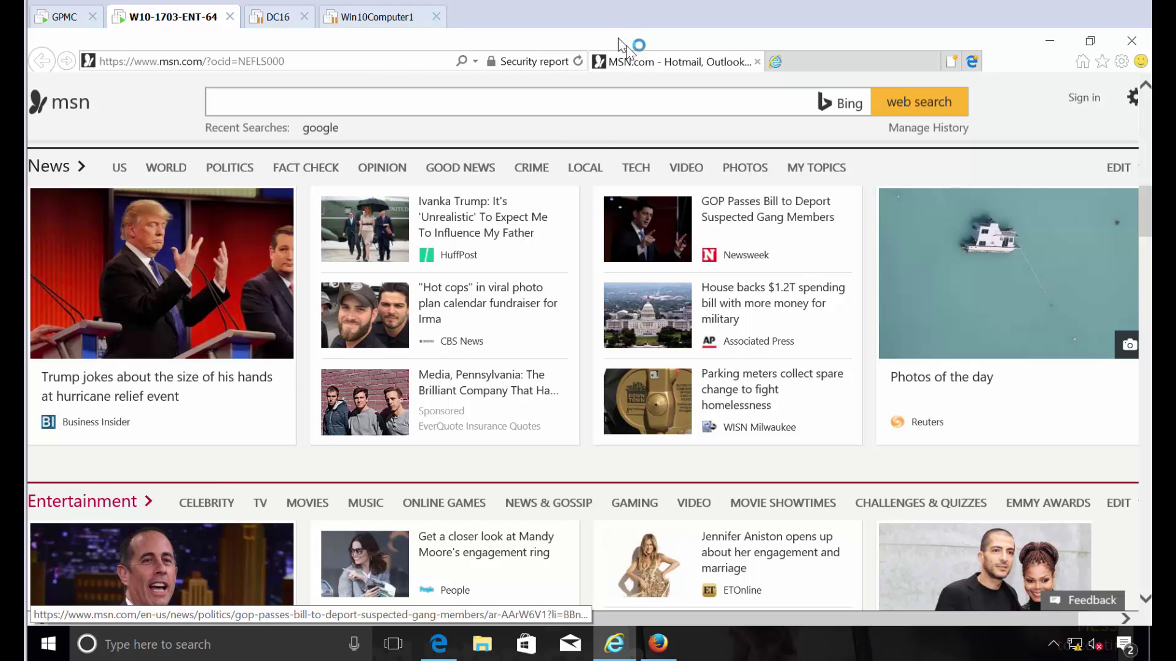
Step: Move the Internet Explorer window aside and close it with all its tabs
left_click_drag(618, 38, 660, 162)
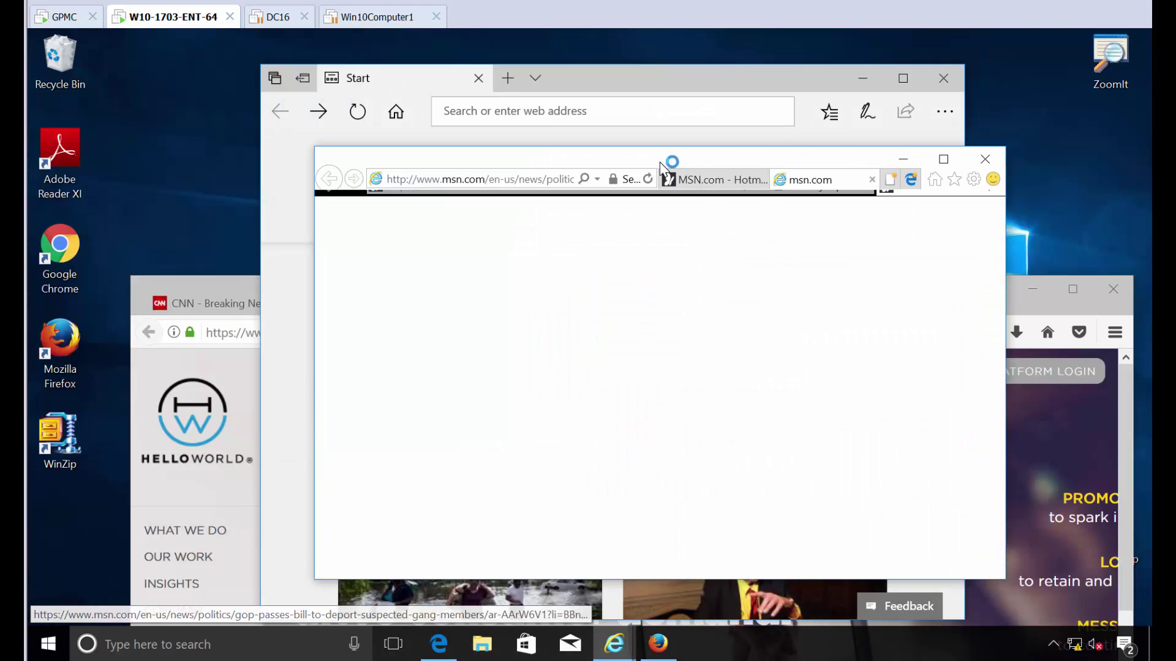
left_click(982, 161)
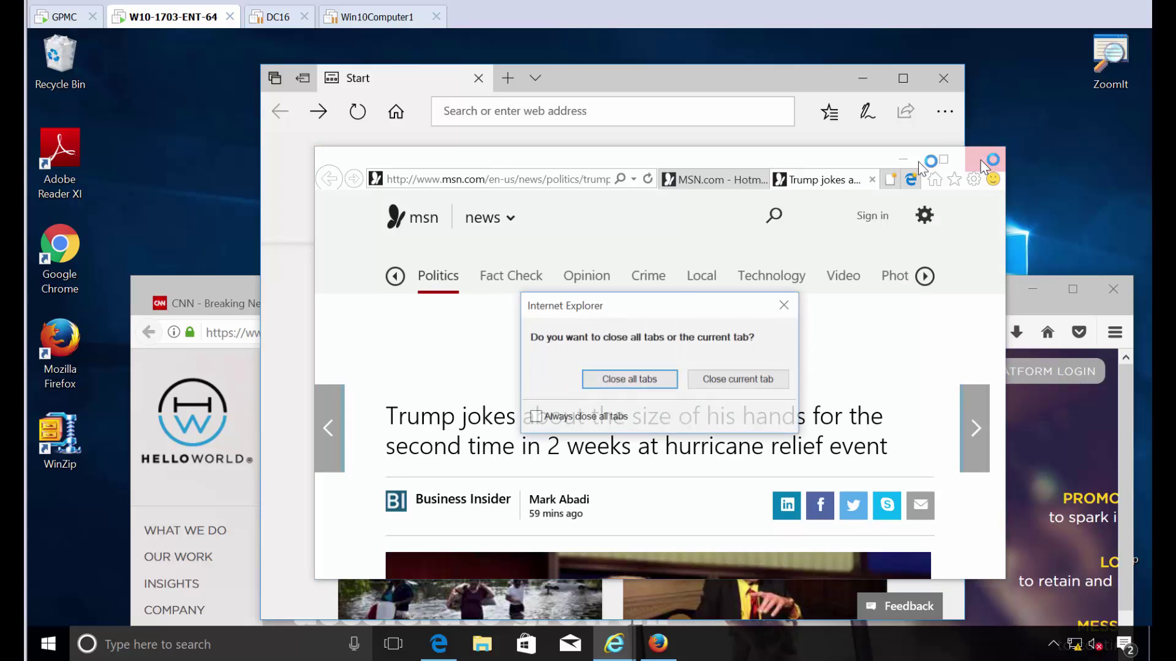
left_click(610, 379)
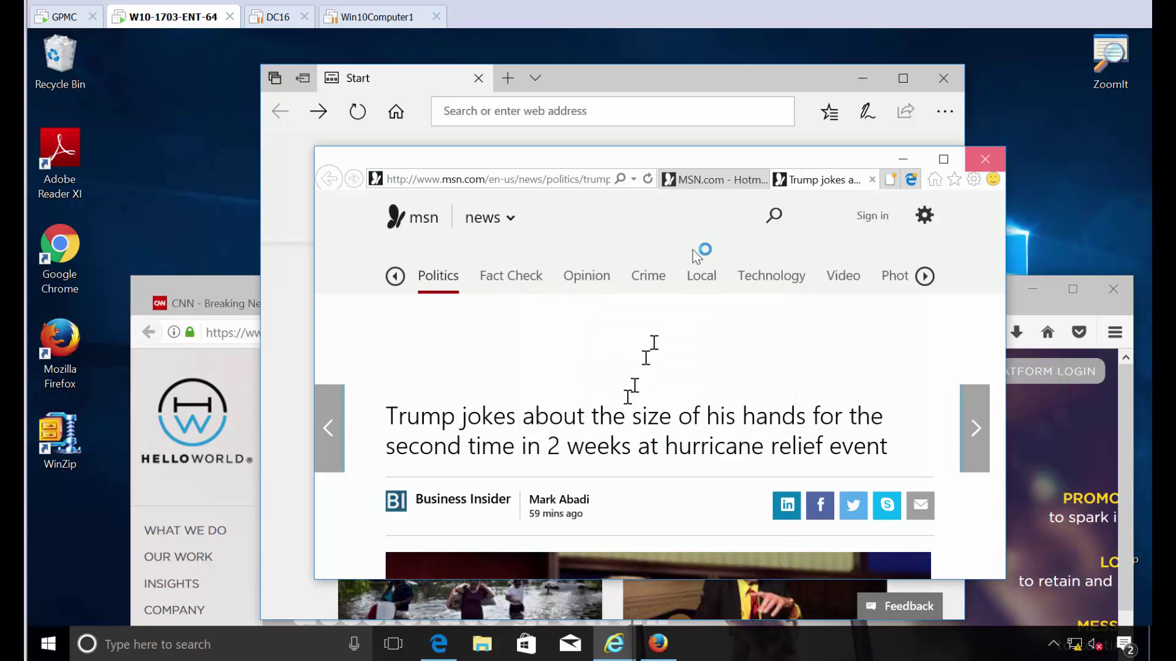
left_click(986, 166)
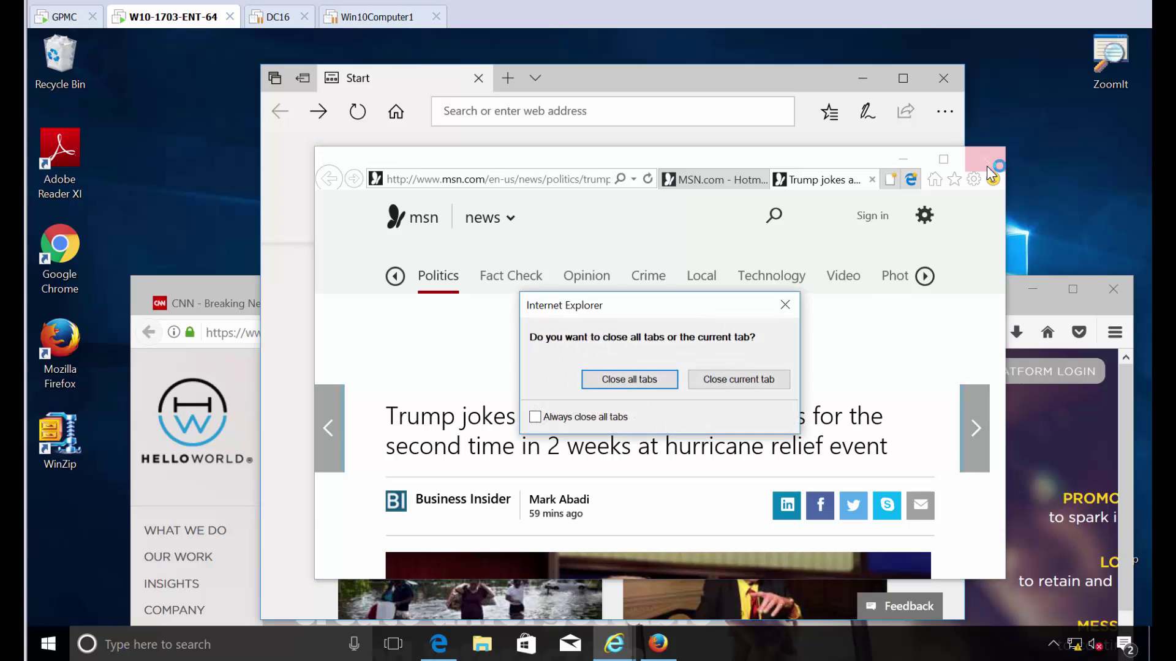
left_click(615, 380)
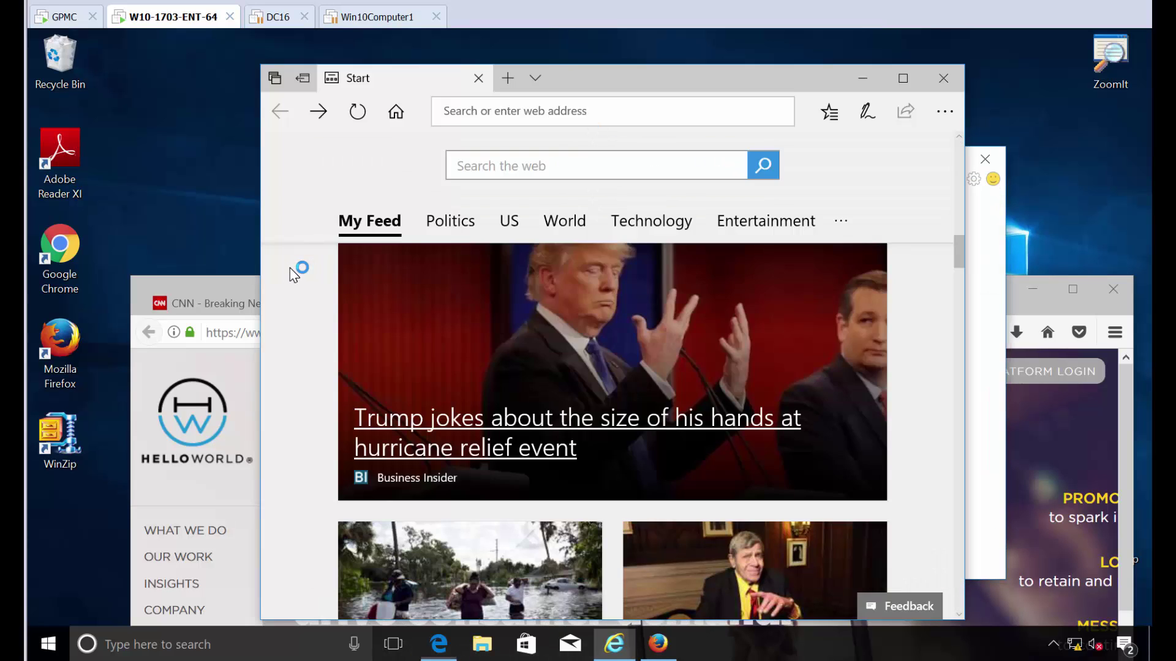
Step: Open the sponsored story "Let the games begin: NFL scores and schedule" from the Edge start page feed
scroll(525, 411, "down", 5)
scroll(525, 412, "down", 3)
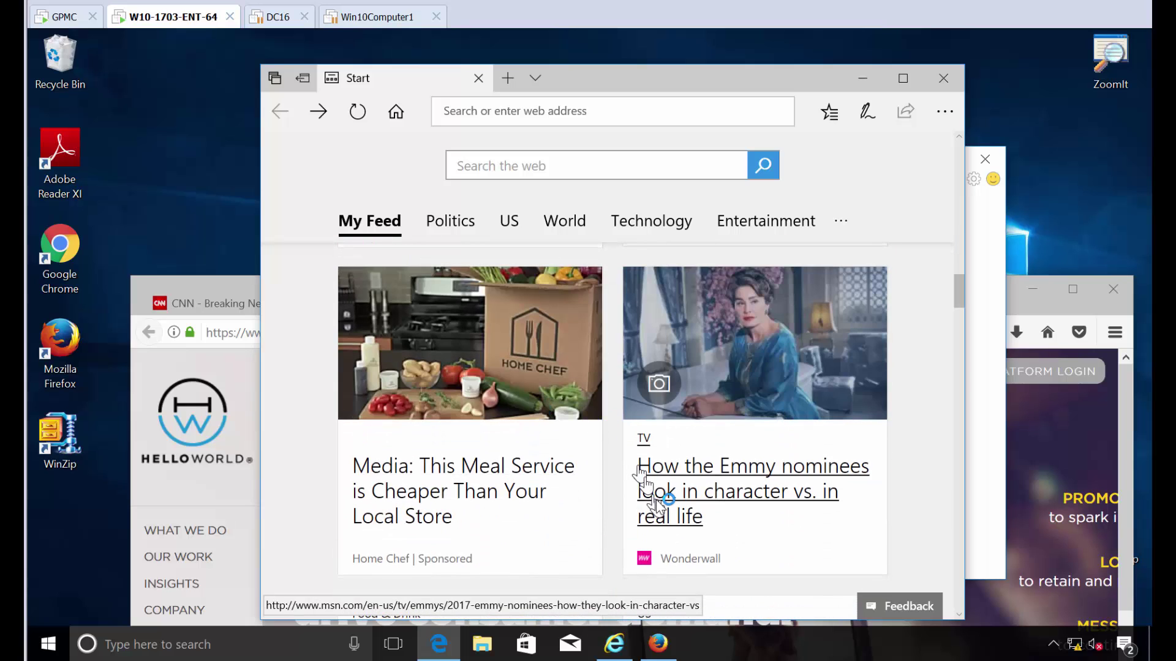
scroll(671, 509, "down", 10)
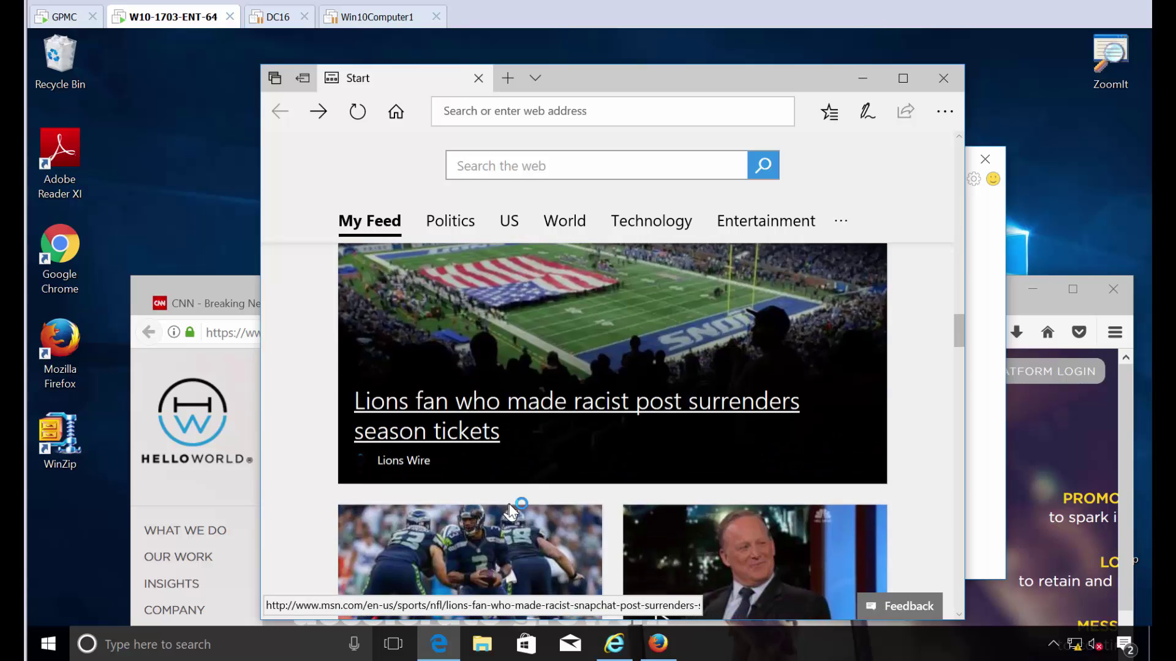
scroll(509, 480, "down", 3)
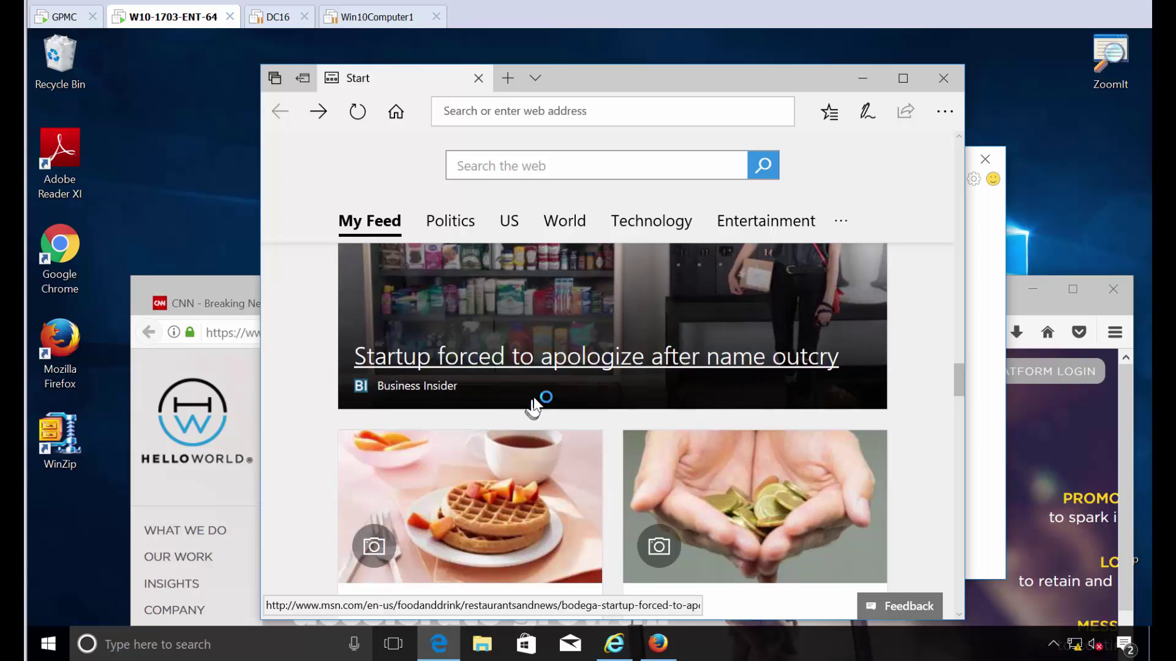
scroll(533, 398, "up", 5)
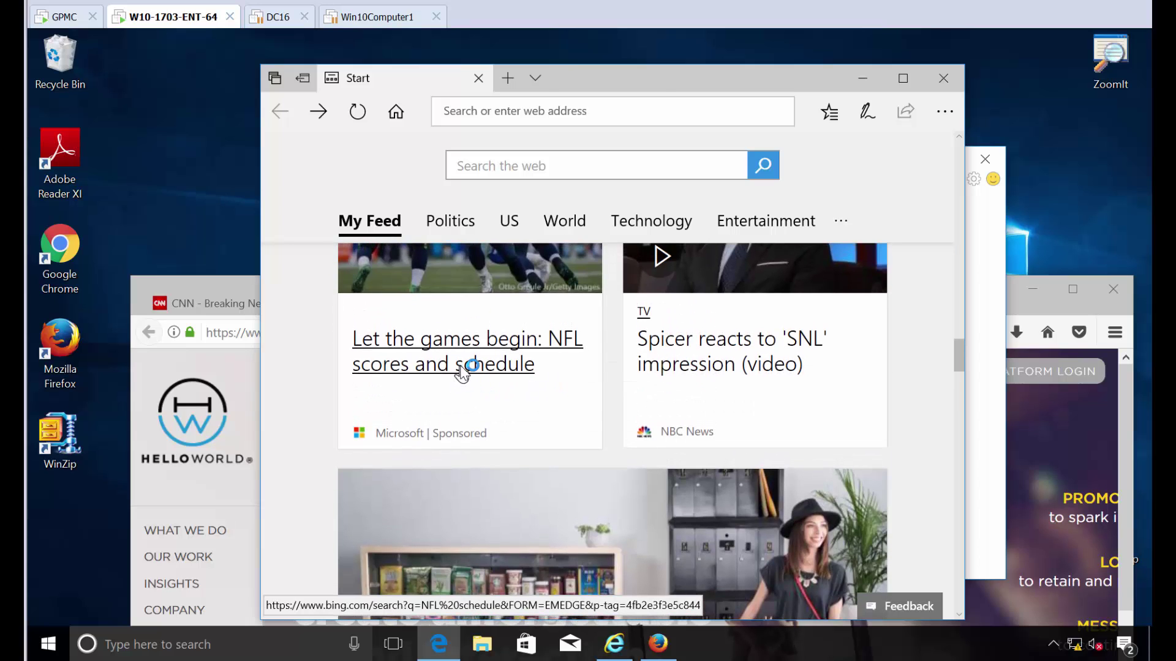
left_click(459, 368)
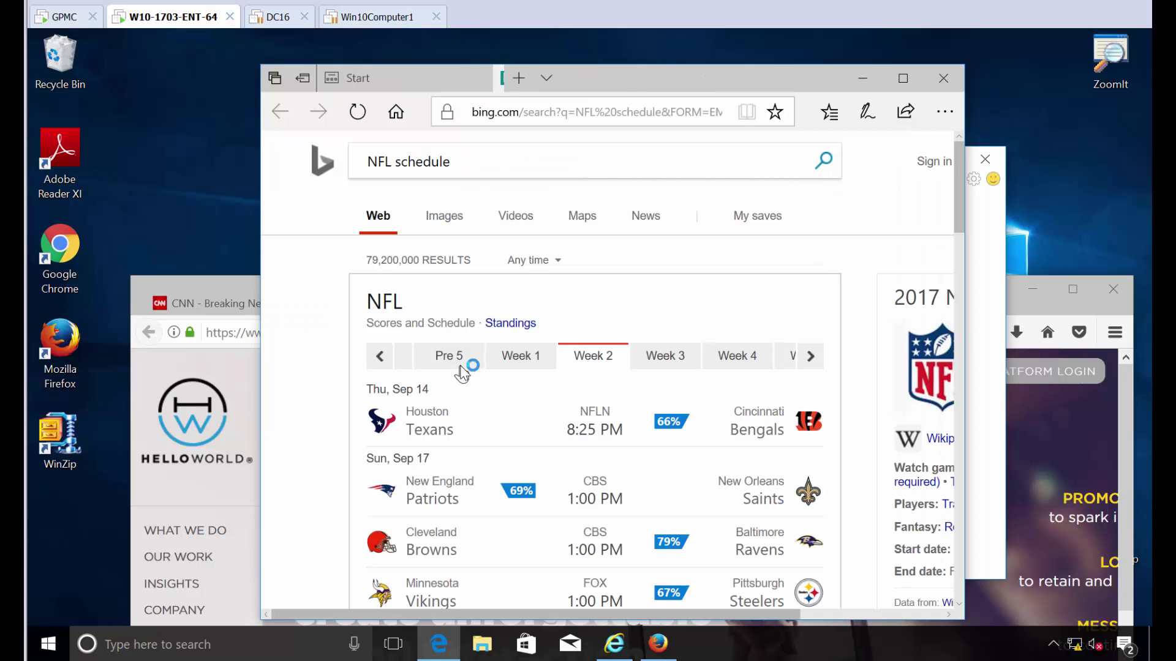